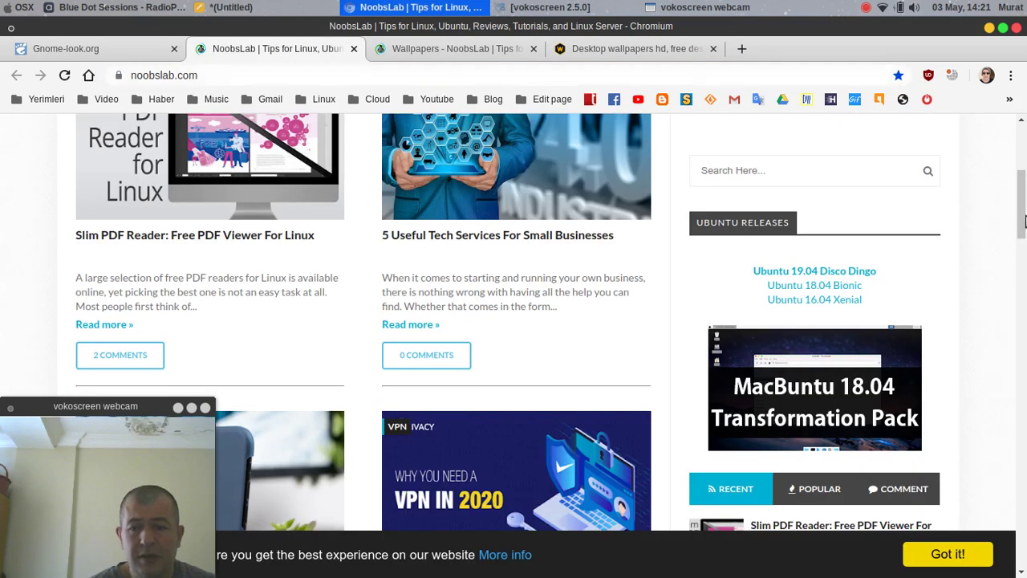
Look through the NoobsLab Wallpapers and WallpapersCraft 1280x720 galleries, then minimize Chromium.
left_click_drag(1023, 201, 1024, 141)
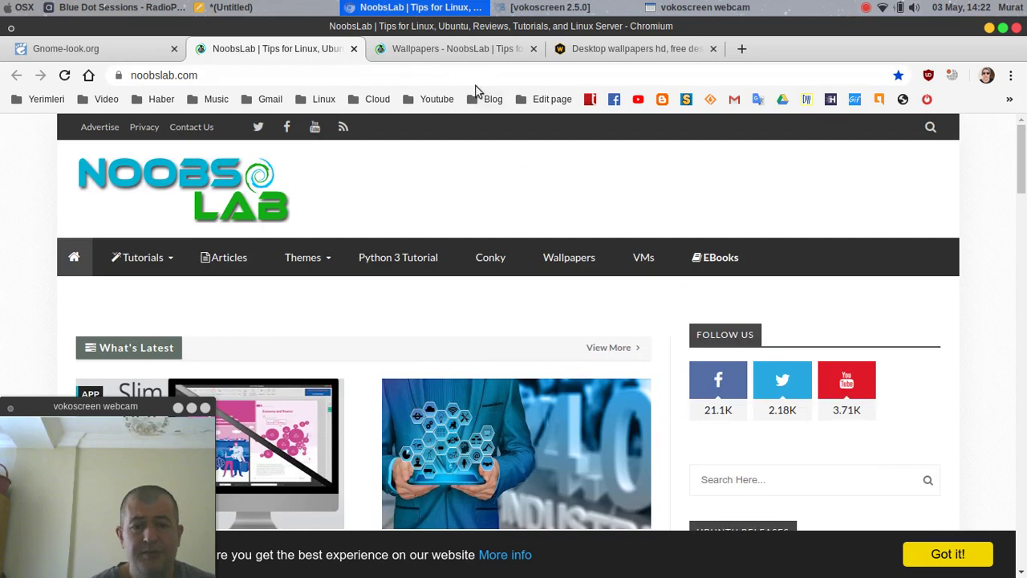
left_click(470, 51)
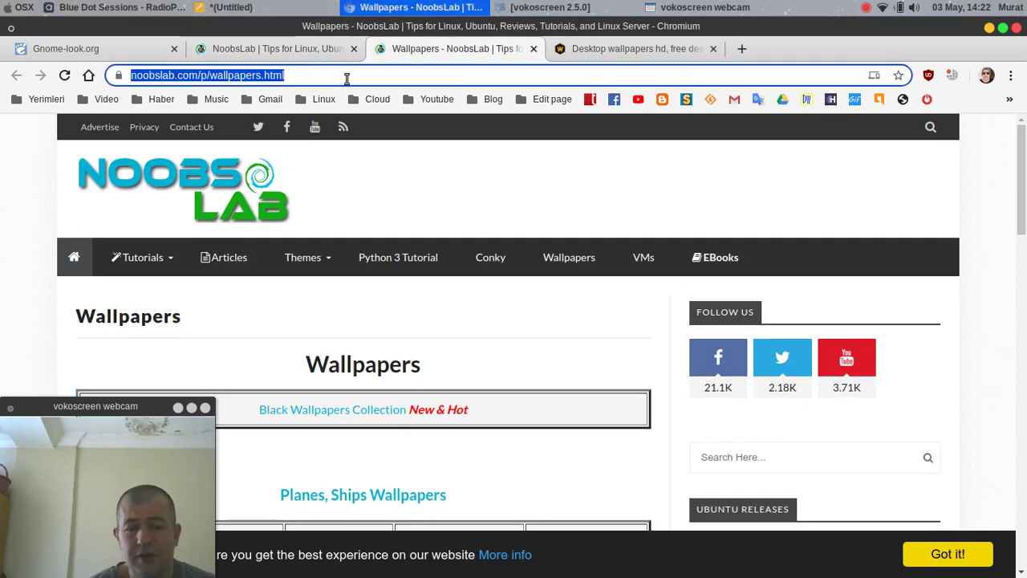
left_click(604, 49)
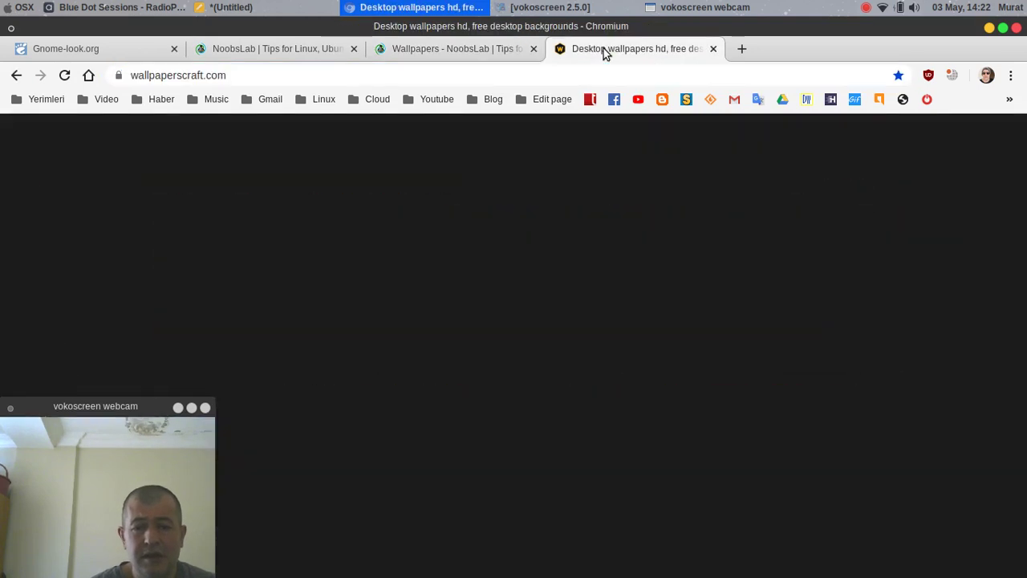
mouse_move(1021, 139)
left_mouse_down()
mouse_move(1024, 385)
mouse_move(1024, 137)
left_mouse_up()
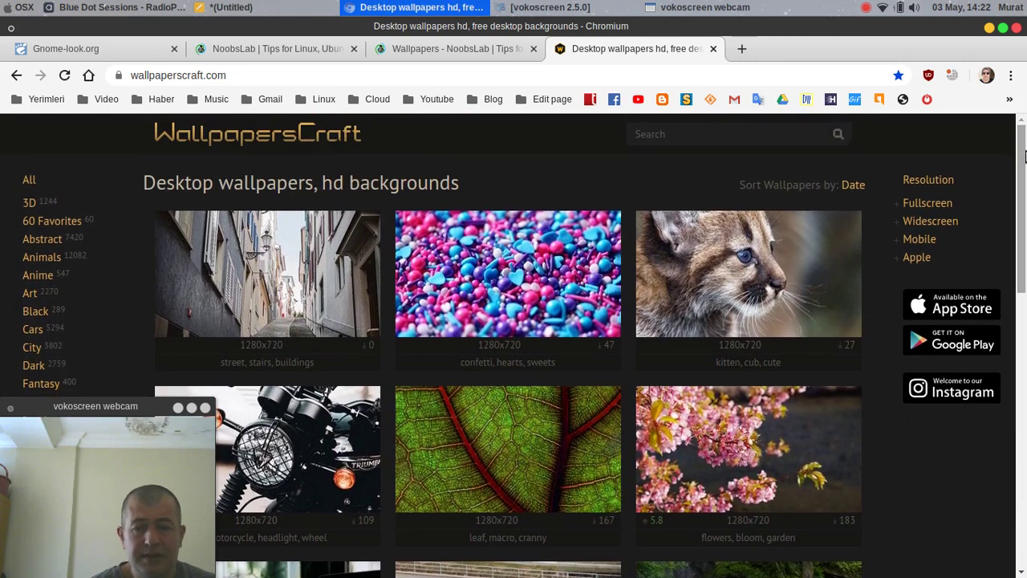
scroll(1024, 177, "down", 1)
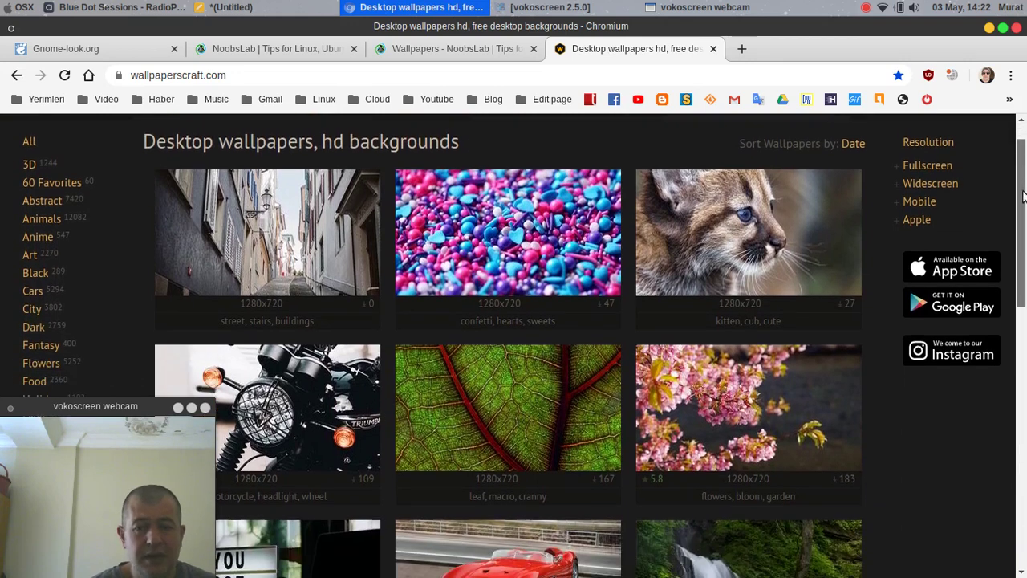
left_click(990, 30)
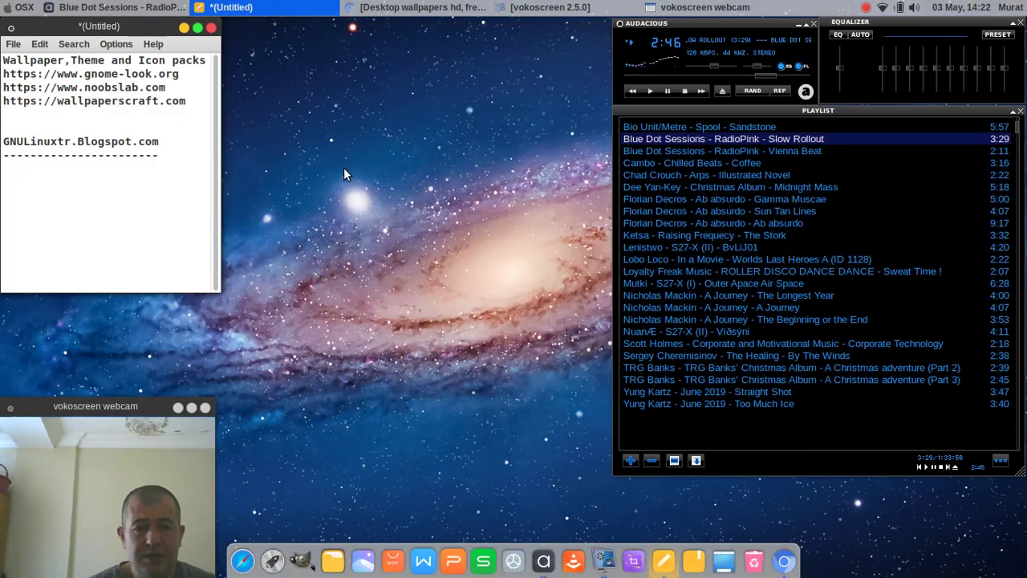
Move the text editor aside, open a File Manager on /home/murat from the dock, and show File System.
mouse_move(80, 31)
left_mouse_down()
mouse_move(195, 70)
mouse_move(79, 31)
left_mouse_up()
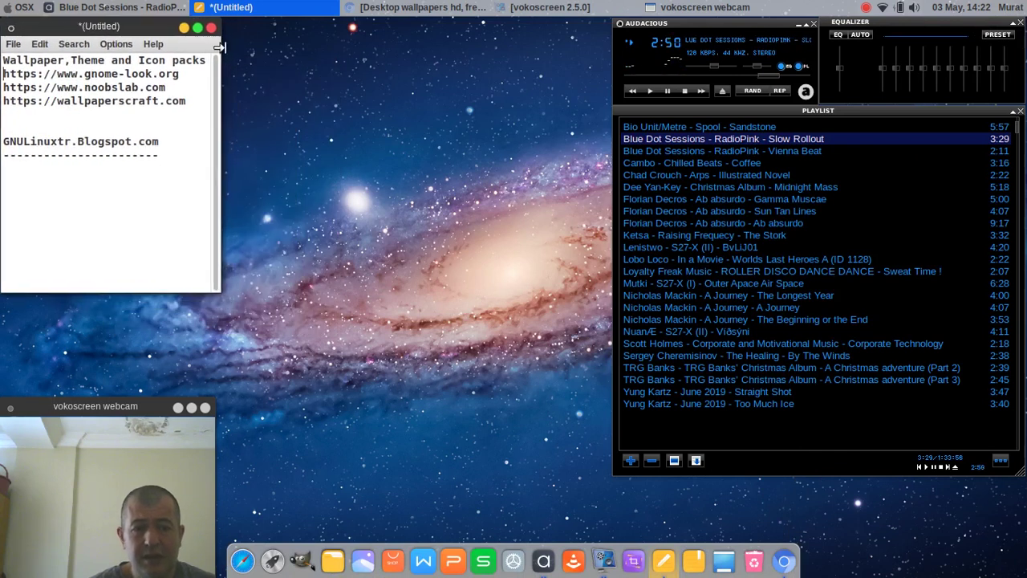
left_click(15, 7)
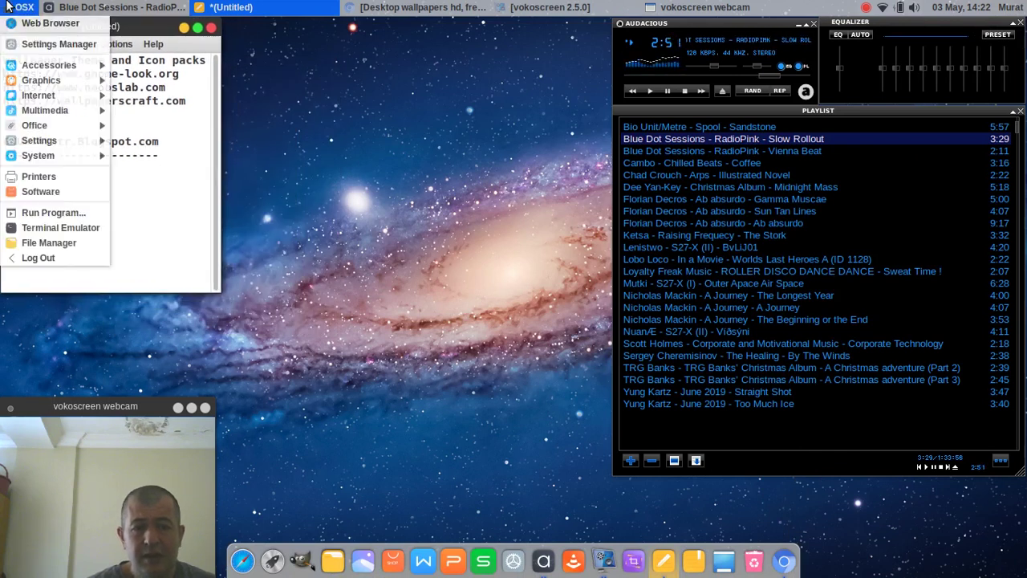
left_click(382, 143)
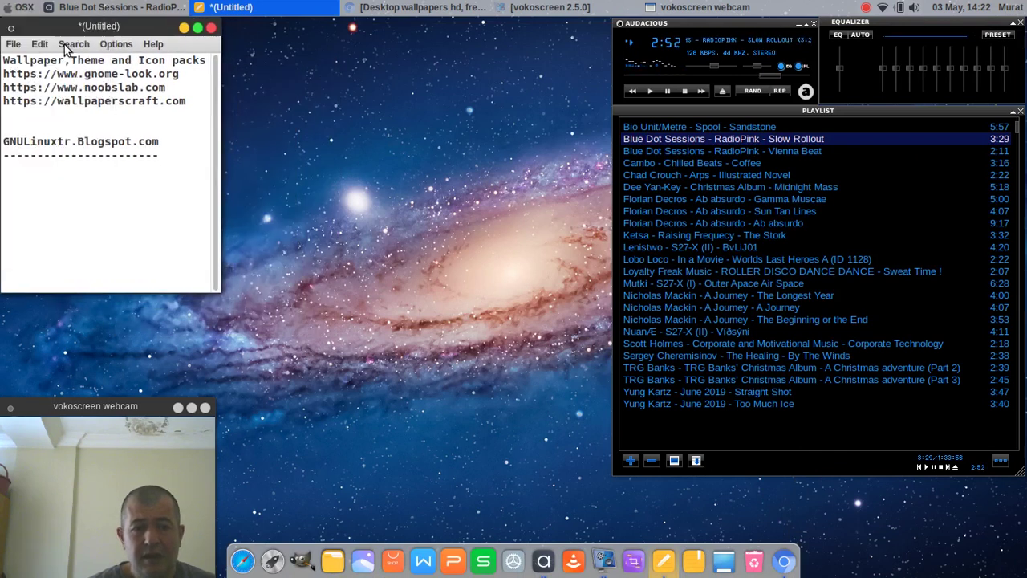
left_click(339, 557)
left_click_drag(497, 211, 367, 61)
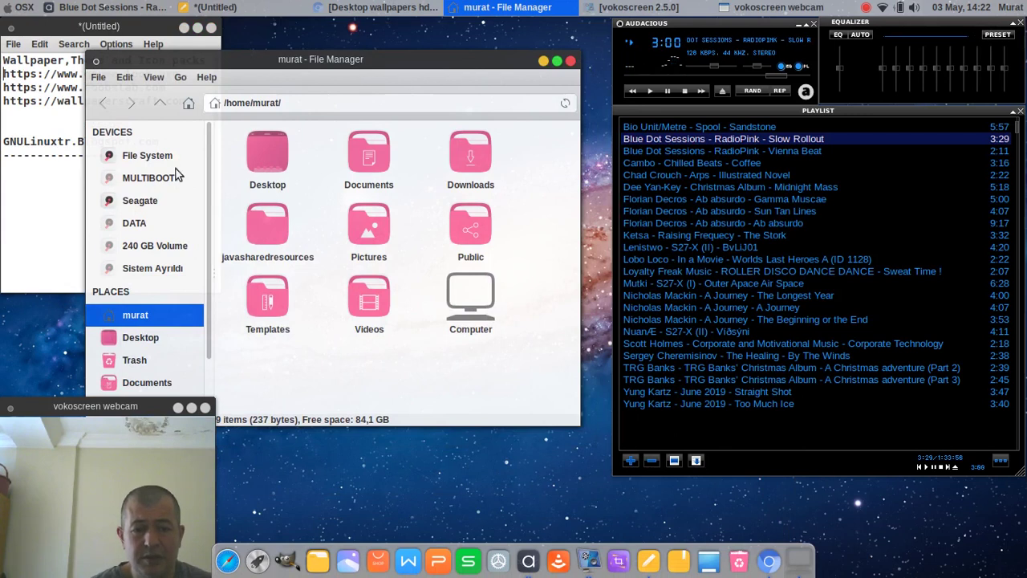
left_click(148, 155)
Browse into /usr/share/icons to see the installed icon themes.
scroll(514, 251, "down", 1)
scroll(515, 281, "down", 1)
scroll(510, 297, "up", 1)
scroll(508, 333, "down", 1)
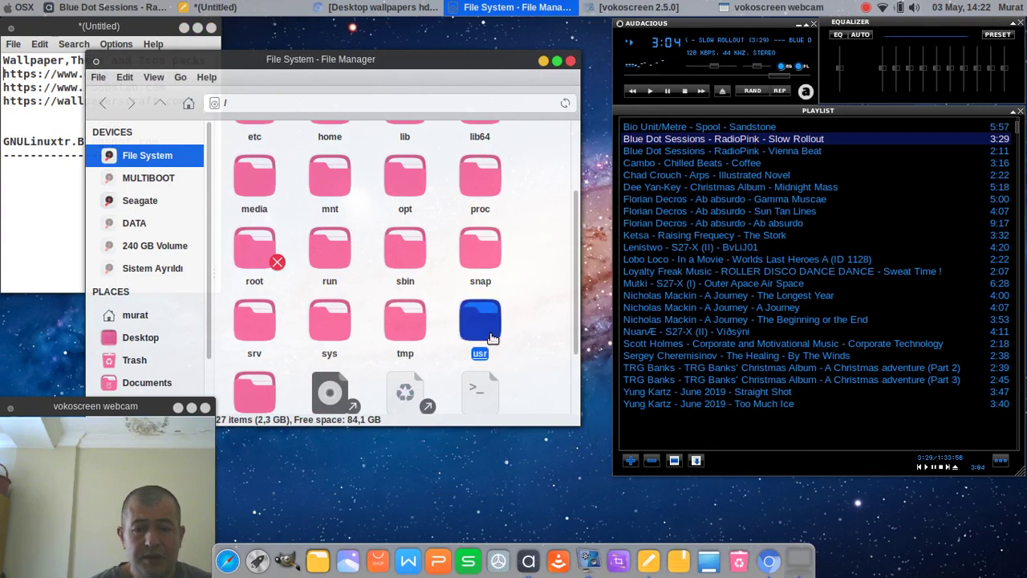
double_click(493, 338)
double_click(242, 228)
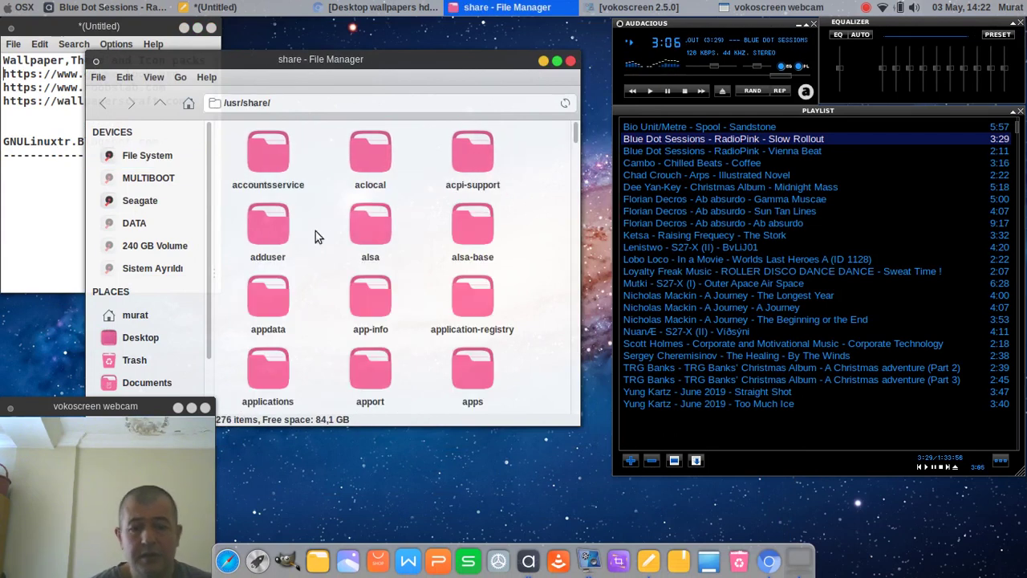
type("i")
key("Down")
key("Down")
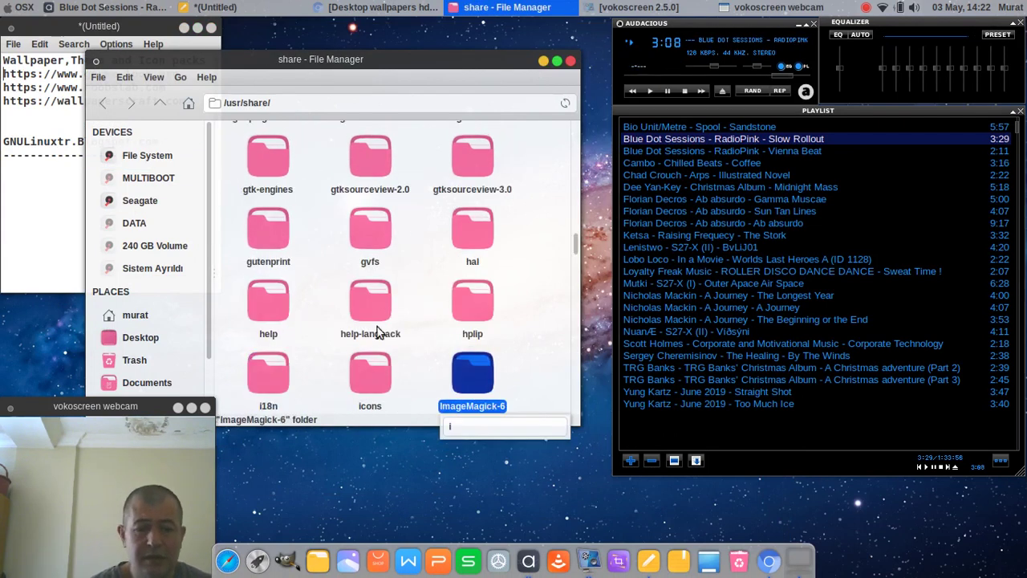
double_click(371, 362)
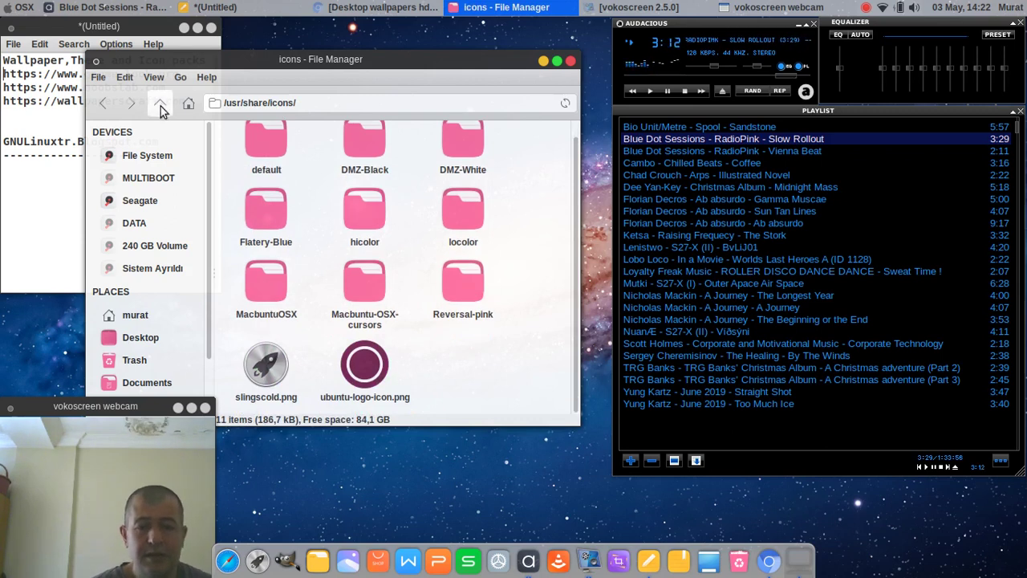
Open /usr/share/themes and request to open it as root.
left_click(110, 113)
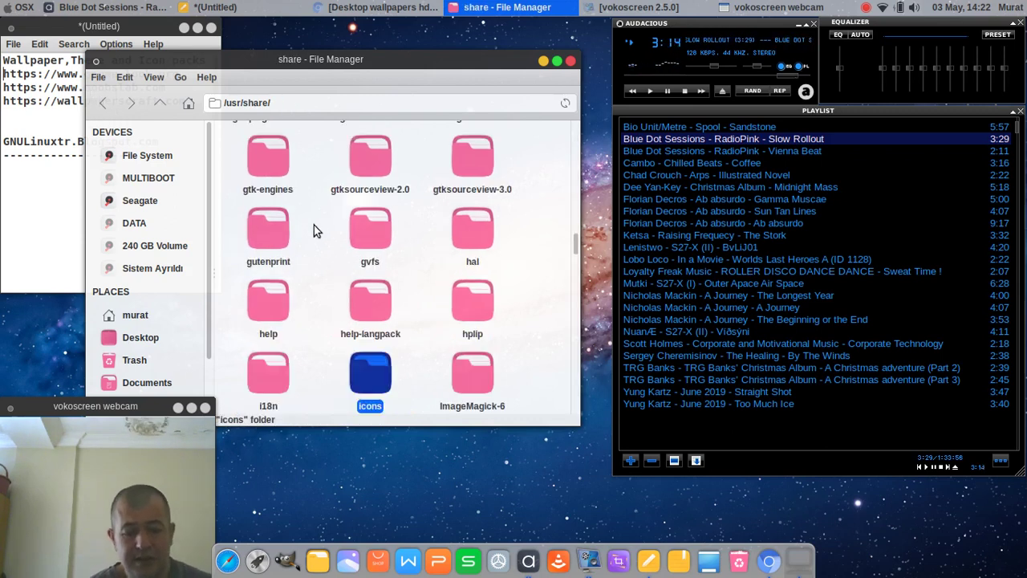
key("t")
key("t")
key("t")
double_click(478, 379)
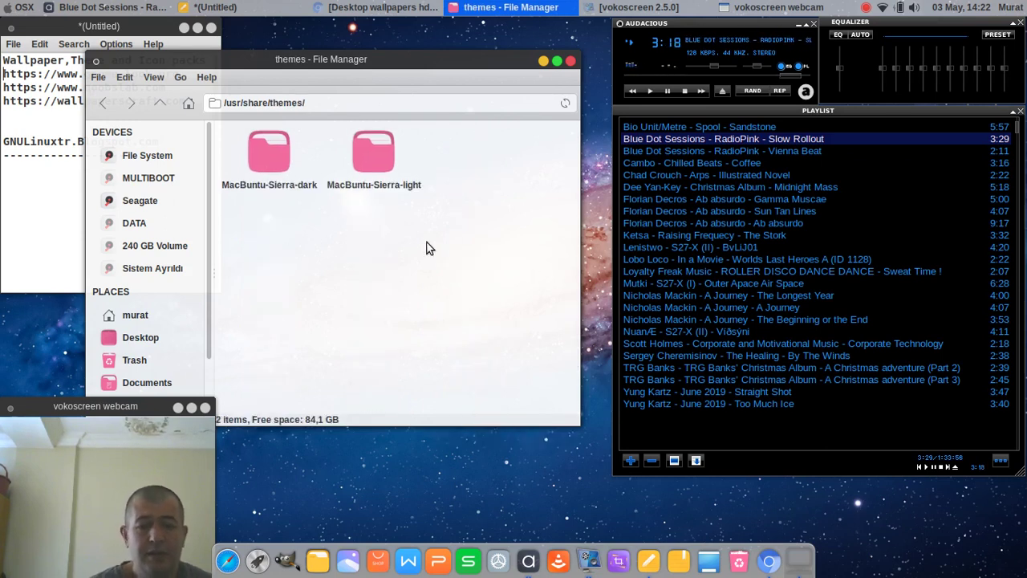
right_click(427, 248)
left_click(486, 341)
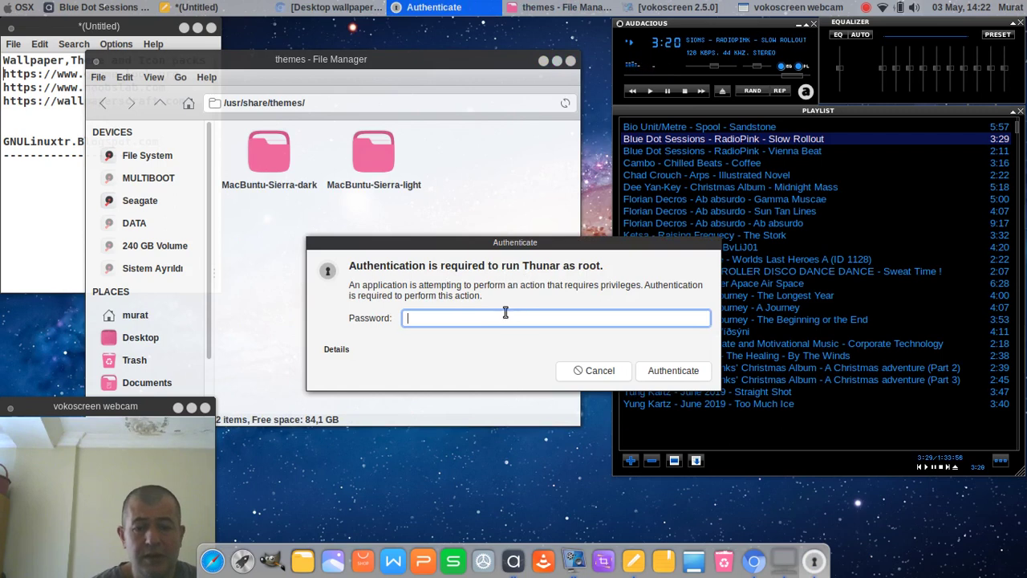
Authenticate the root window and close it, then look inside /usr/share/xfce4 and return to /usr/share.
key("Return")
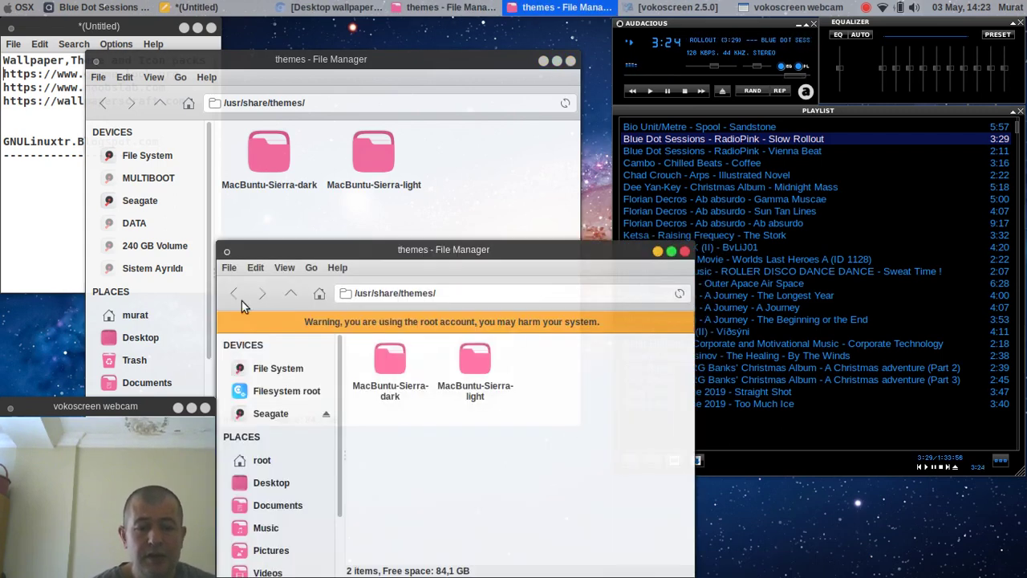
left_click(685, 253)
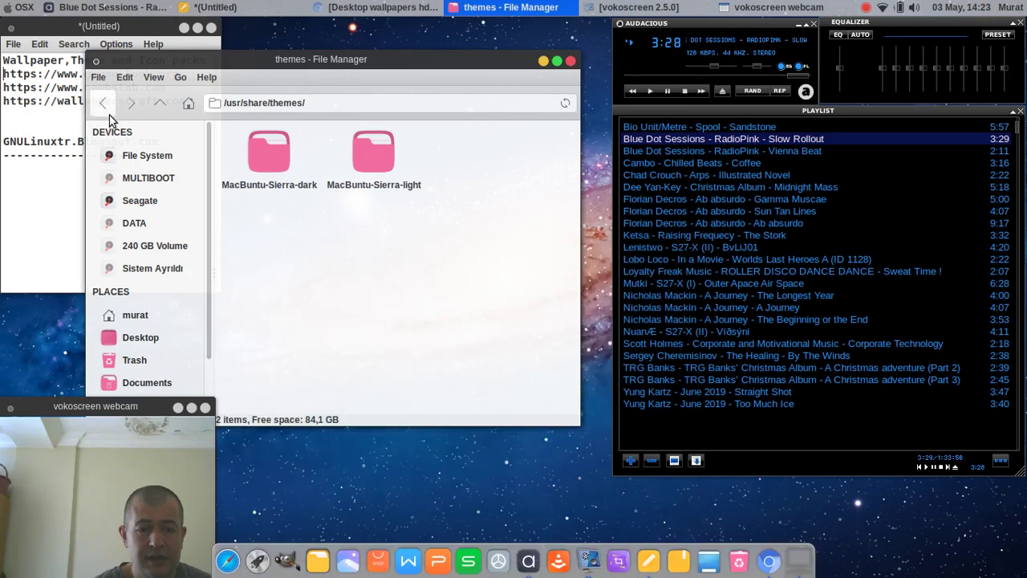
key("alt+Up")
scroll(317, 217, "down", 3)
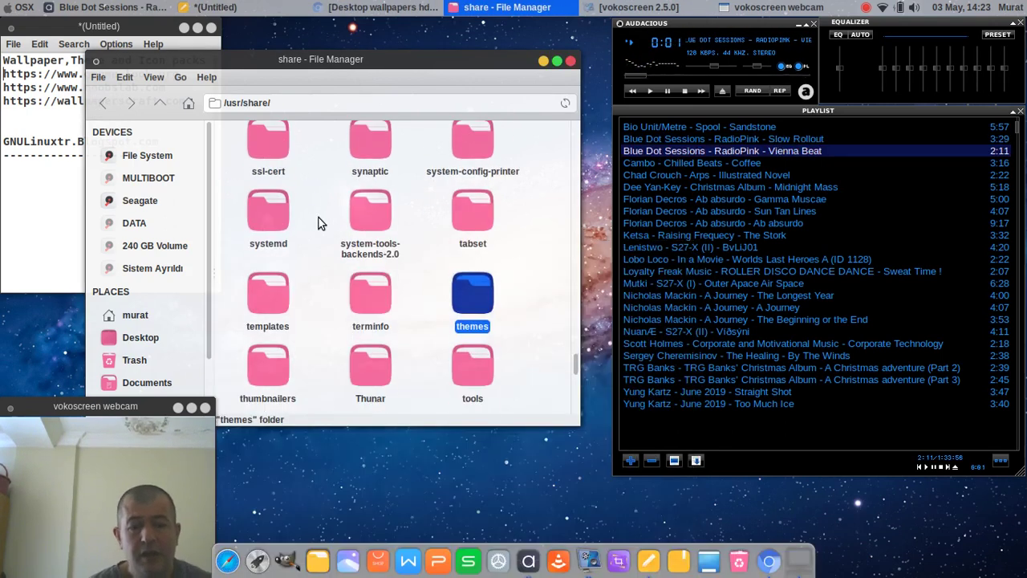
type("x")
key("Down")
key("Down")
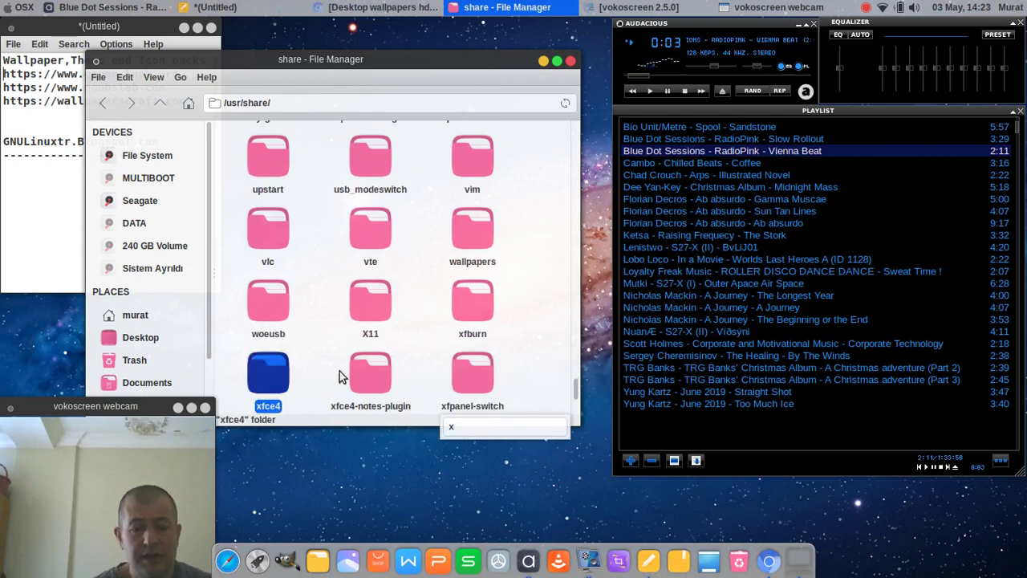
key("Return")
key("Down")
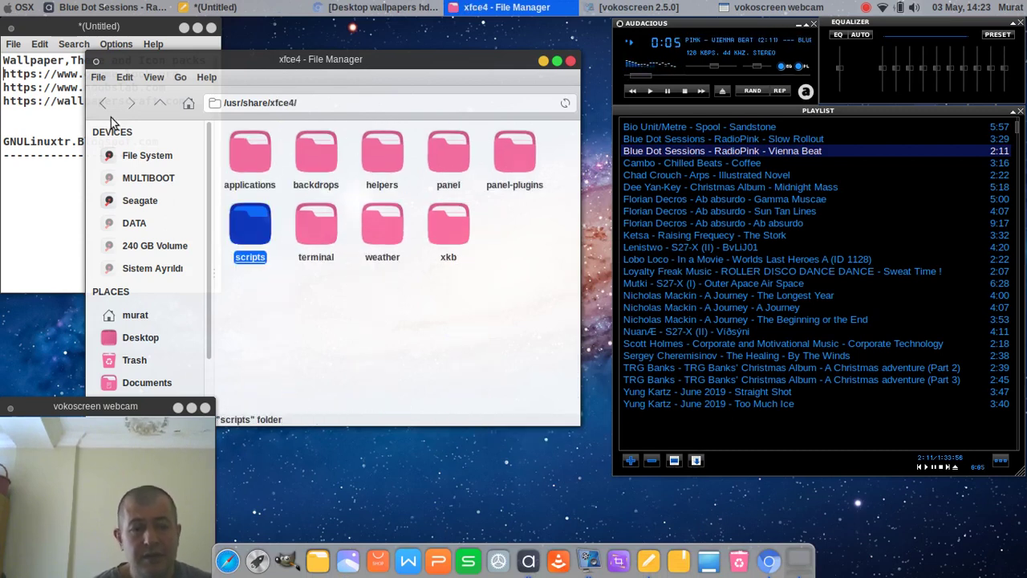
left_click(105, 108)
Check the empty Pictures folder in a second window, close both file managers, and return to Chromium.
left_click_drag(450, 60, 472, 84)
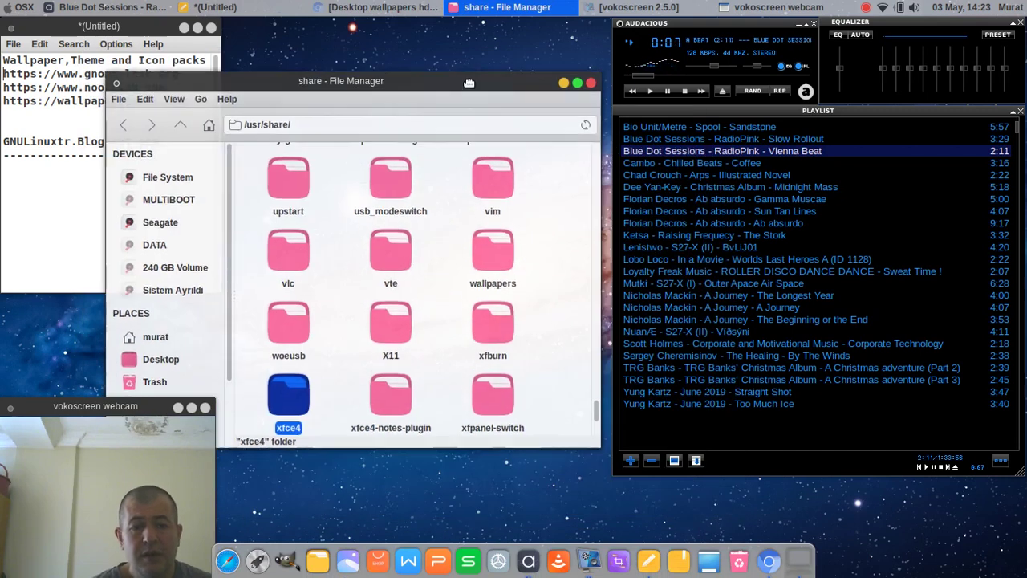
left_click(318, 560)
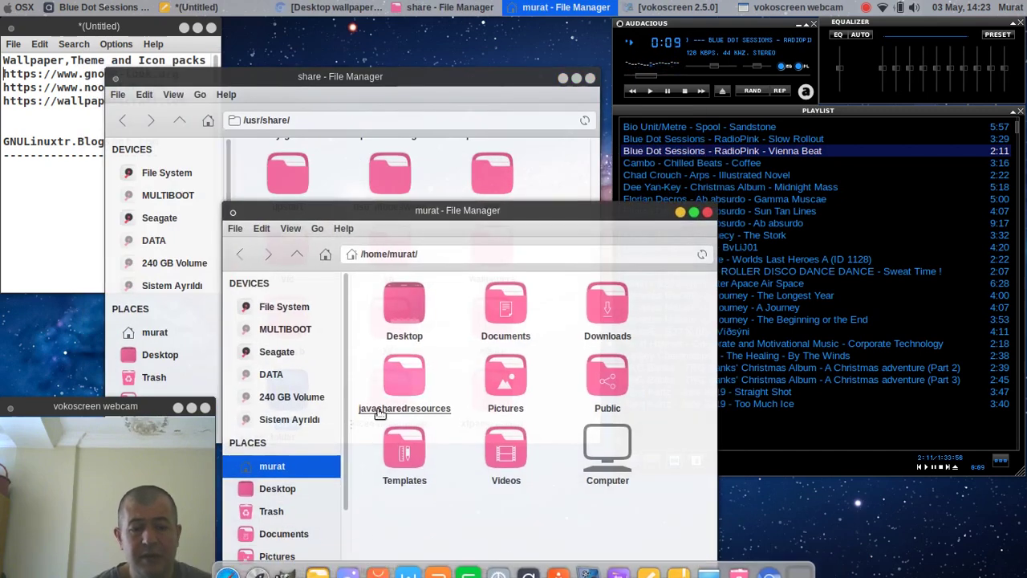
double_click(518, 371)
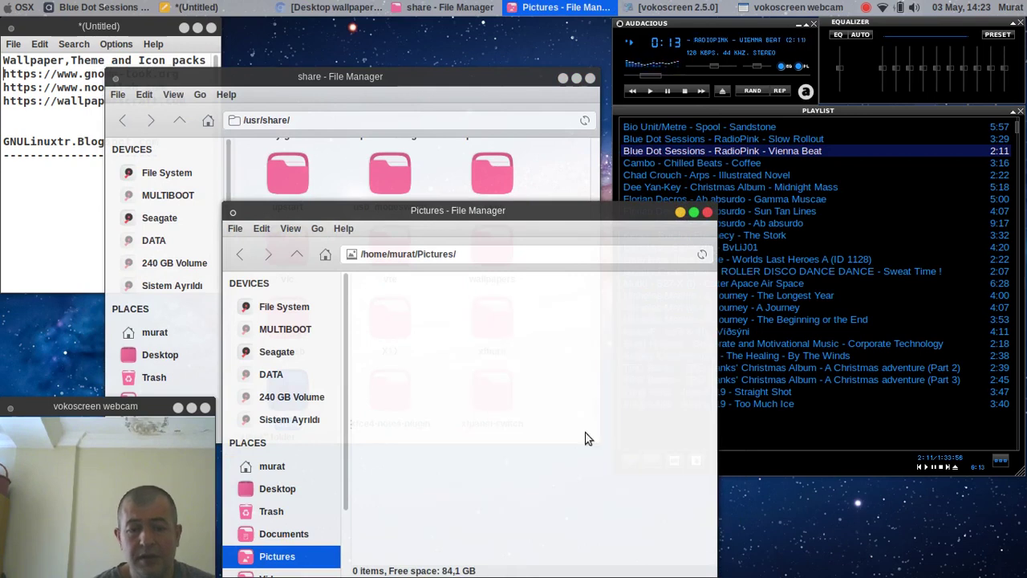
right_click(468, 313)
left_click(438, 366)
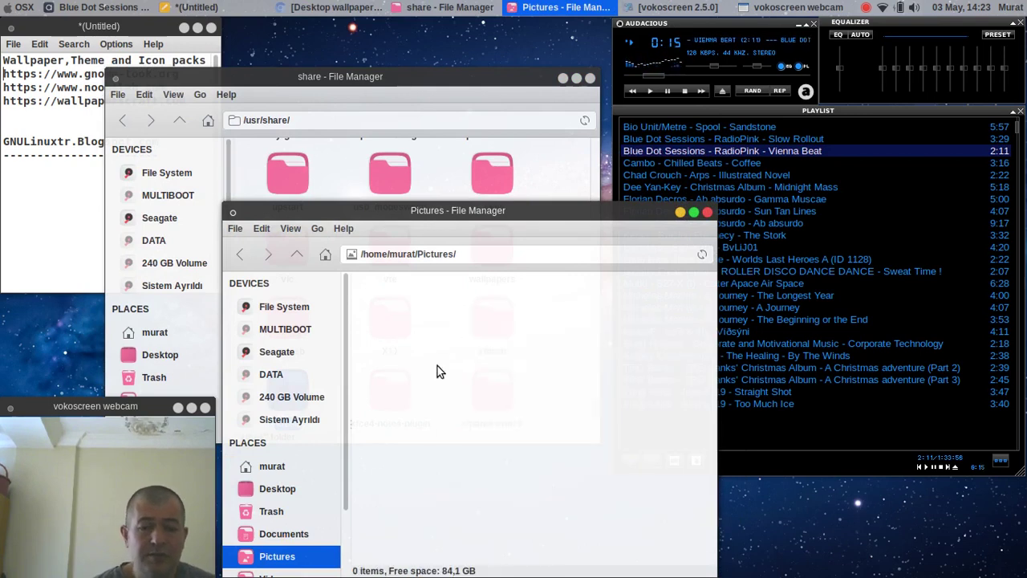
left_click(707, 212)
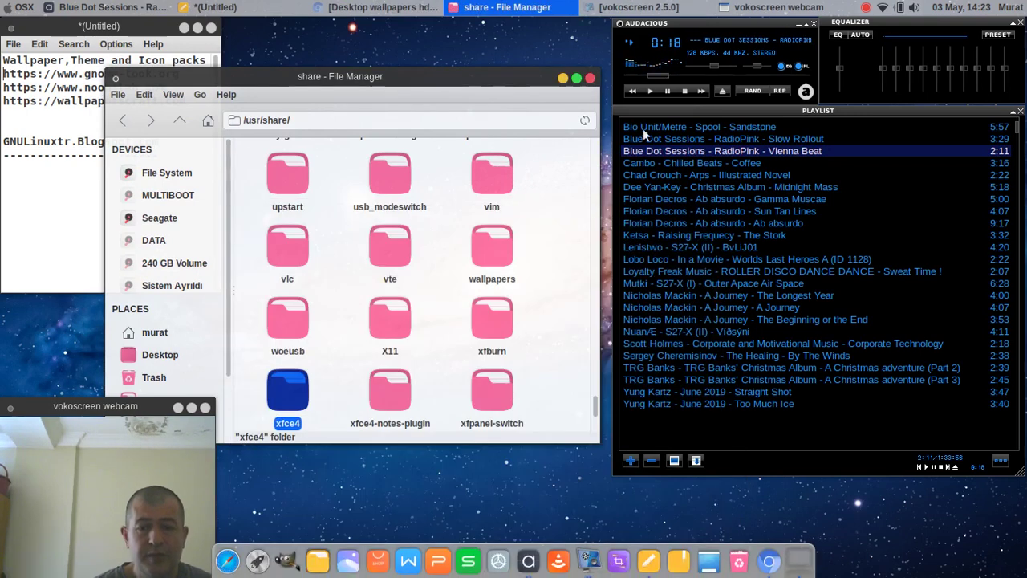
left_click(590, 78)
key("alt+Tab")
key("alt+Tab")
key("alt+Tab")
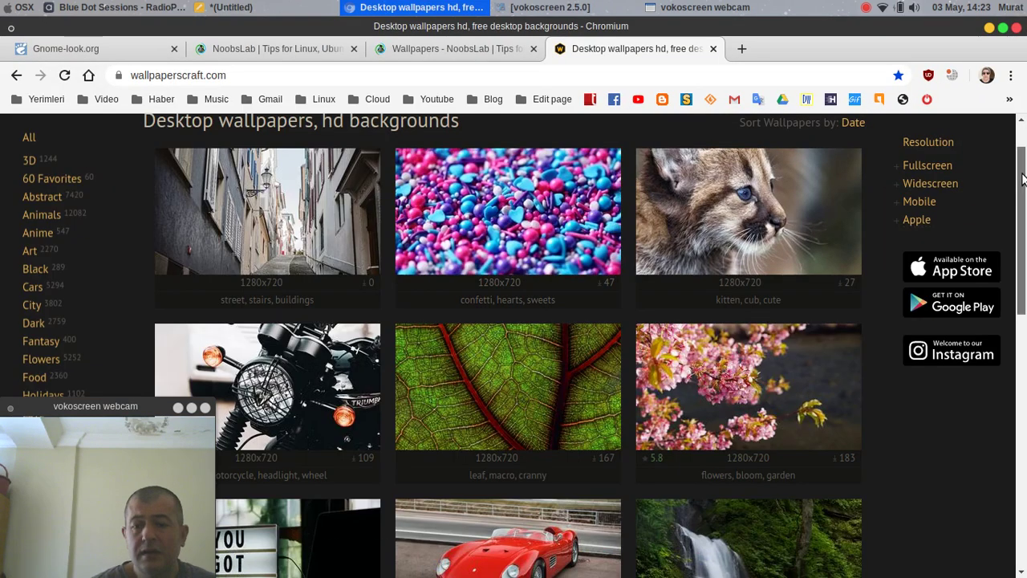
Scroll up the WallpapersCraft gallery, switch to the NoobsLab tab, and scroll its homepage.
left_click_drag(1023, 179, 1022, 165)
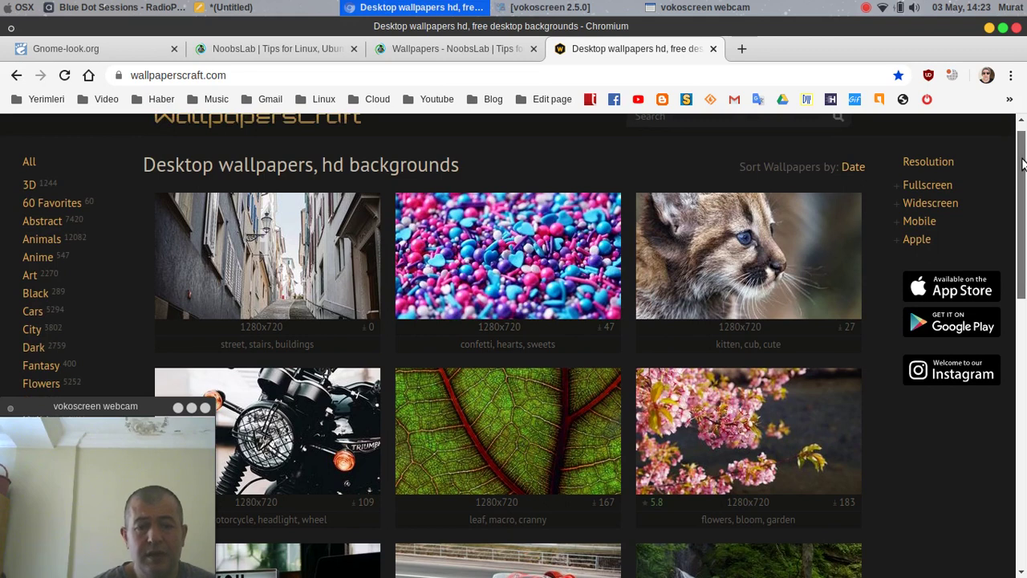
left_click_drag(1023, 160, 1024, 143)
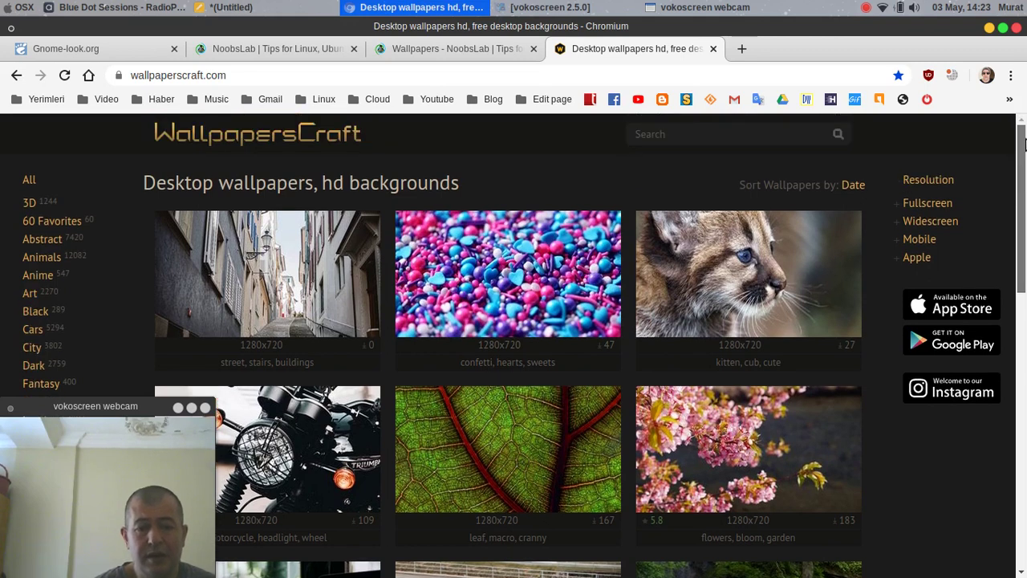
left_click(271, 50)
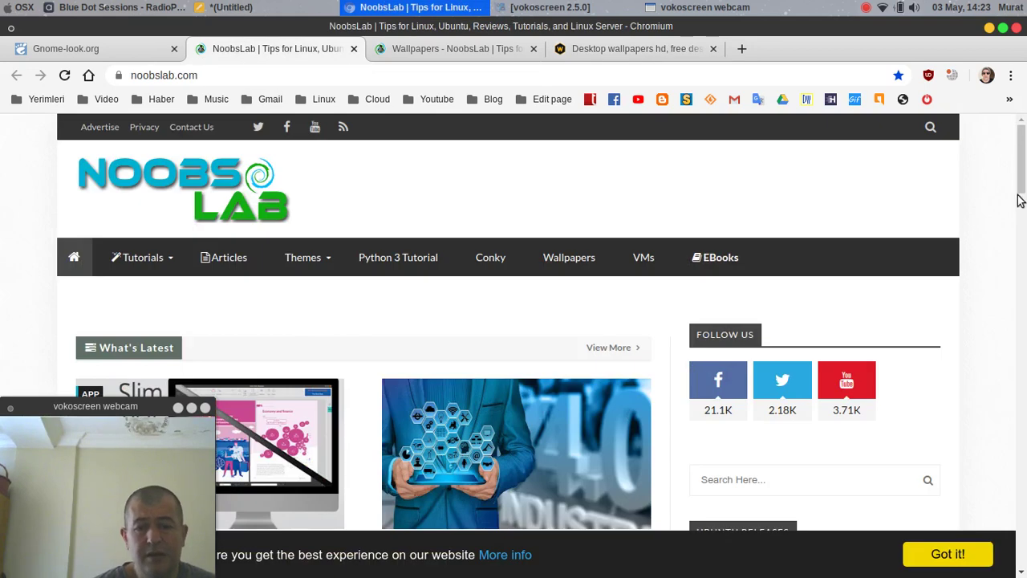
mouse_move(1022, 155)
left_mouse_down()
mouse_move(1024, 299)
mouse_move(1024, 158)
left_mouse_up()
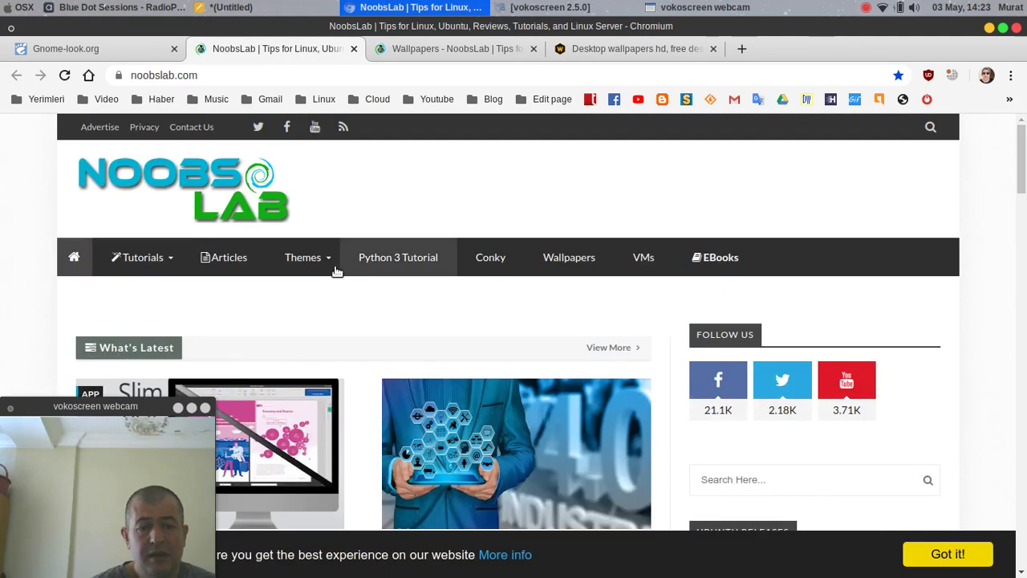
Open NoobsLab's Themes for Ubuntu/Linux Mint page, open Canta Themes in a new tab, and select its first command.
mouse_move(331, 265)
left_click(337, 301)
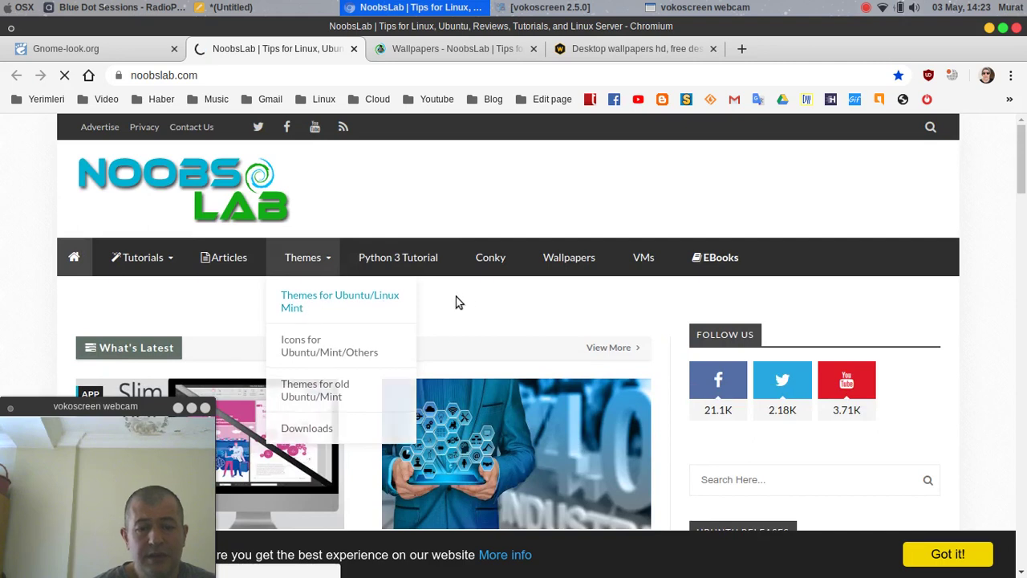
left_click_drag(1022, 145, 1023, 174)
right_click(163, 181)
left_click(176, 183)
left_click(394, 55)
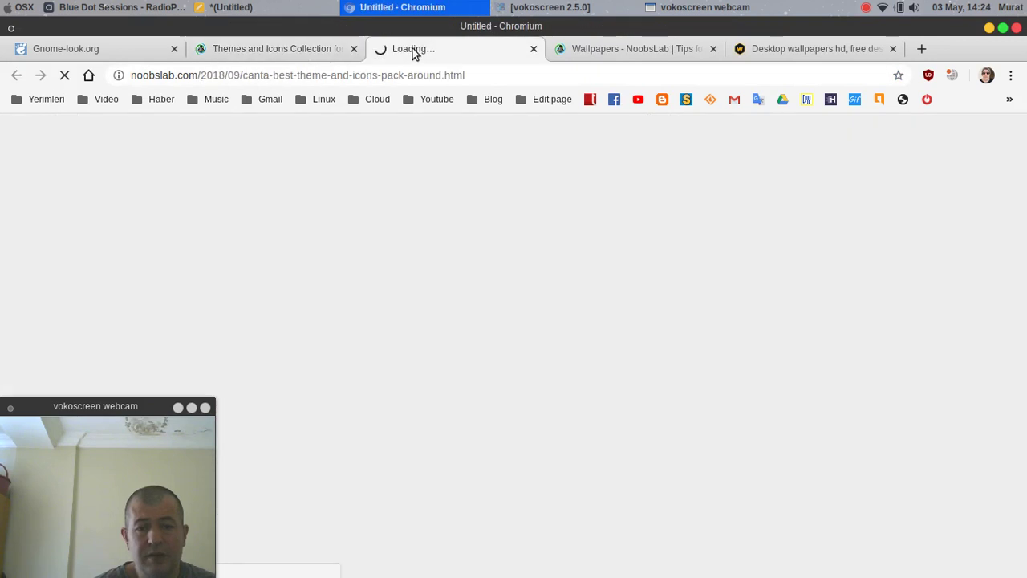
left_click(470, 72)
left_click_drag(1024, 166, 1006, 434)
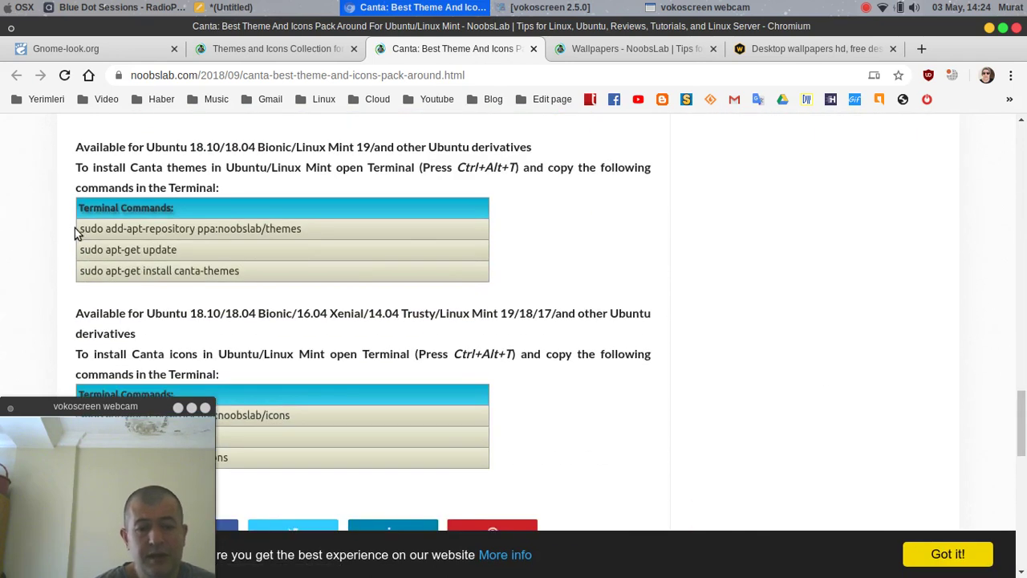
left_click_drag(78, 233, 302, 229)
Launch Terminal Emulator from the applications menu.
mouse_move(412, 572)
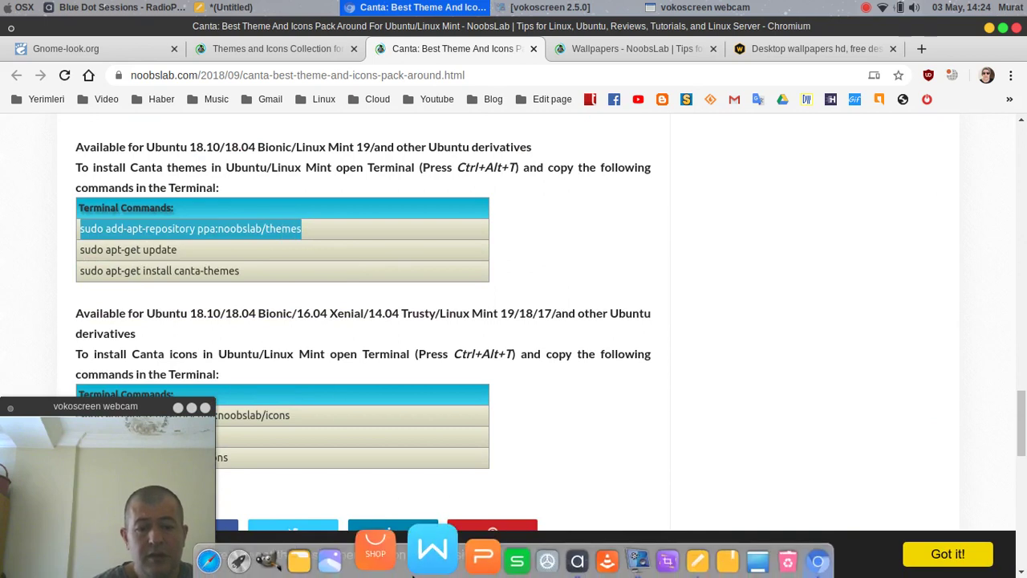
left_click(20, 8)
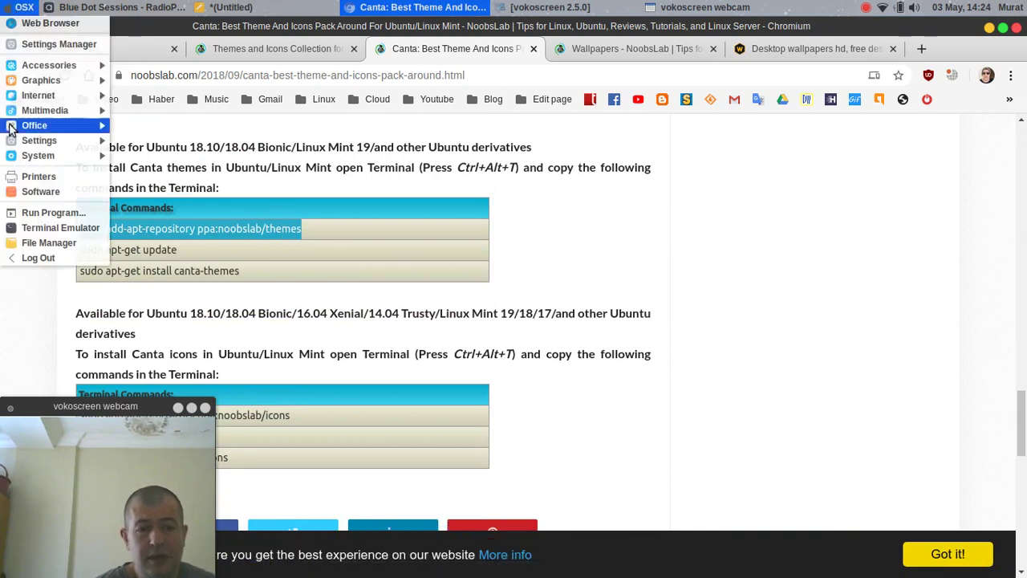
left_click(51, 229)
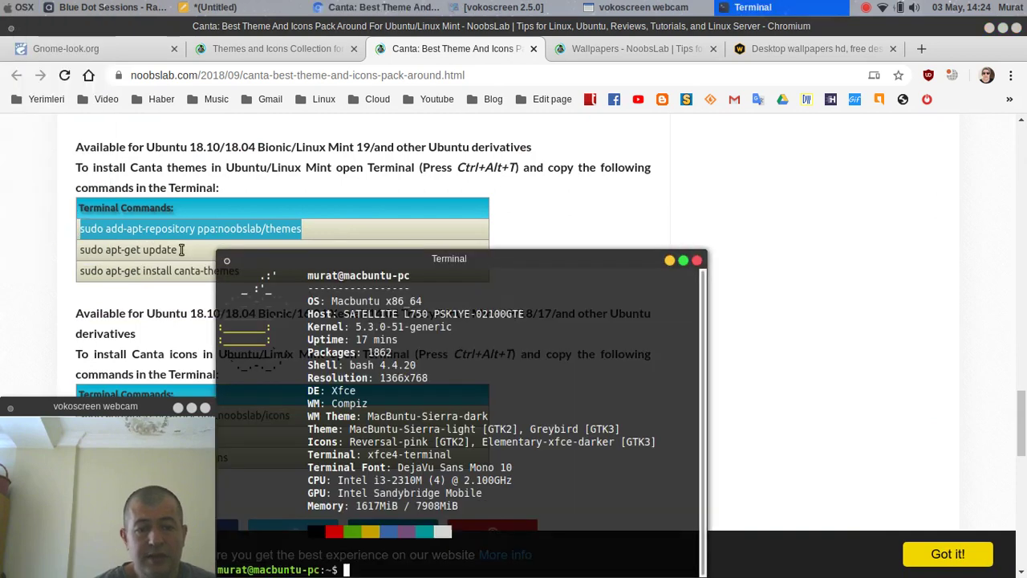
Move the terminal to the upper right, then close it with Ctrl+D.
left_click_drag(348, 258, 681, 97)
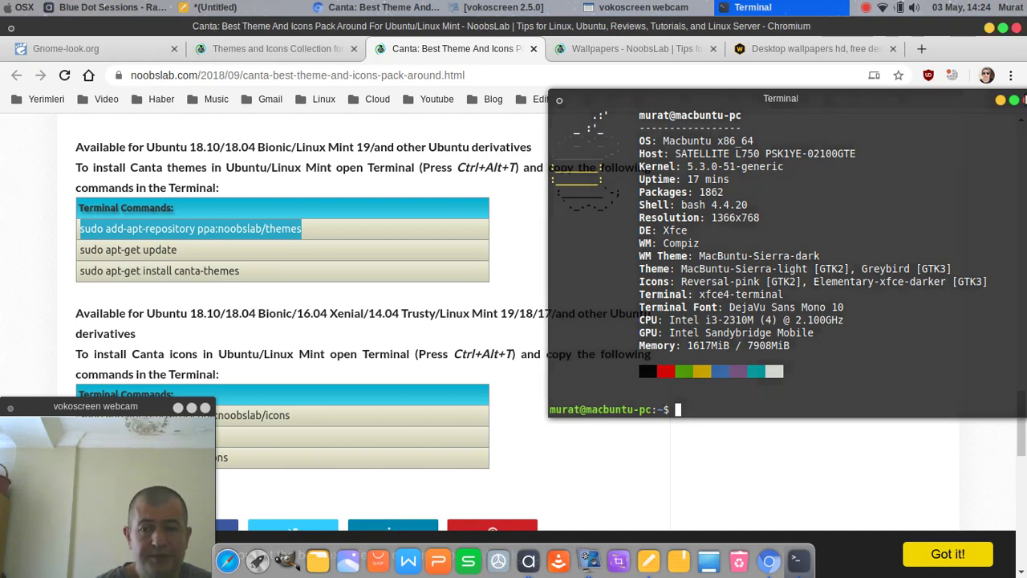
key("ctrl+d")
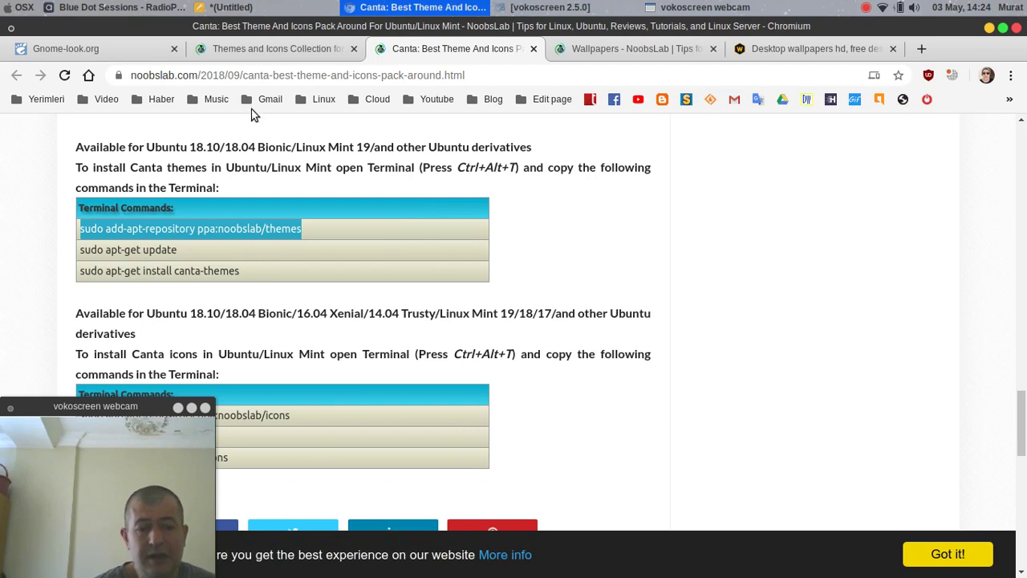
Open the Qogir Themes article in a new tab from the collection page and close the Canta article.
left_click(281, 50)
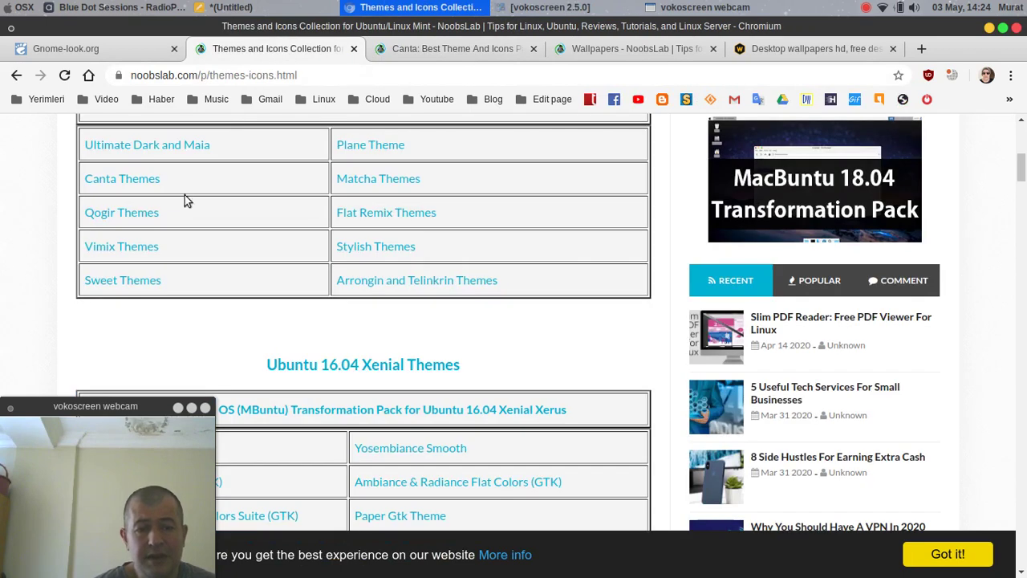
right_click(152, 218)
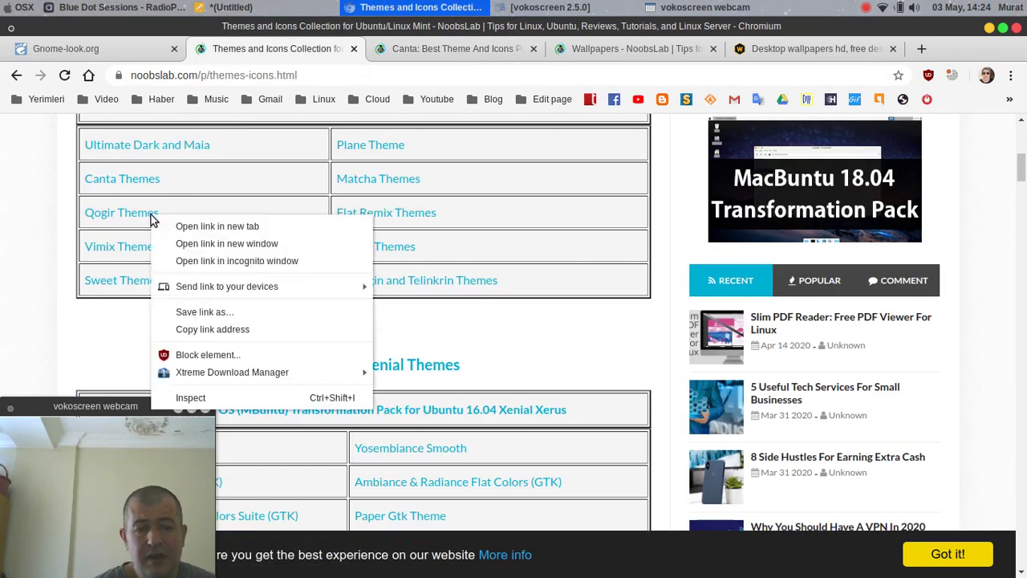
left_click(186, 226)
left_click(510, 58)
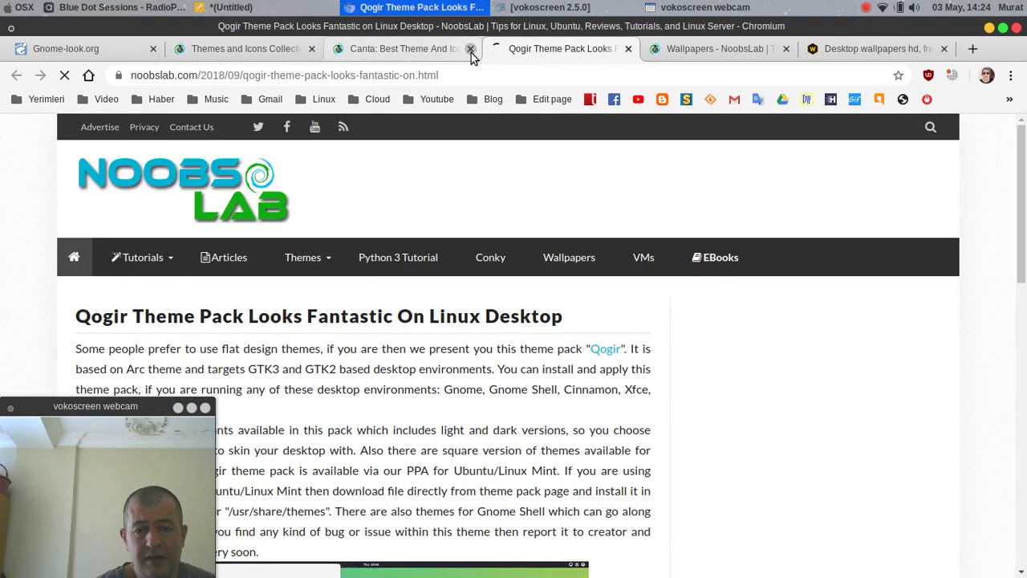
left_click(471, 49)
Select the Qogir install commands, close that article, and return to the Gnome-look.org themes tab.
scroll(336, 209, "down", 3)
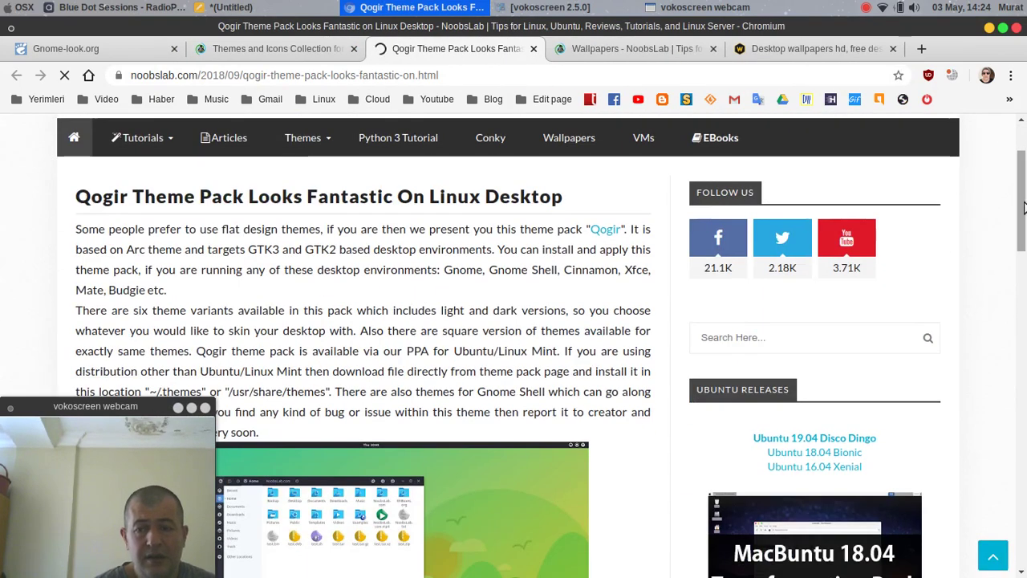
left_click_drag(1019, 193, 1011, 464)
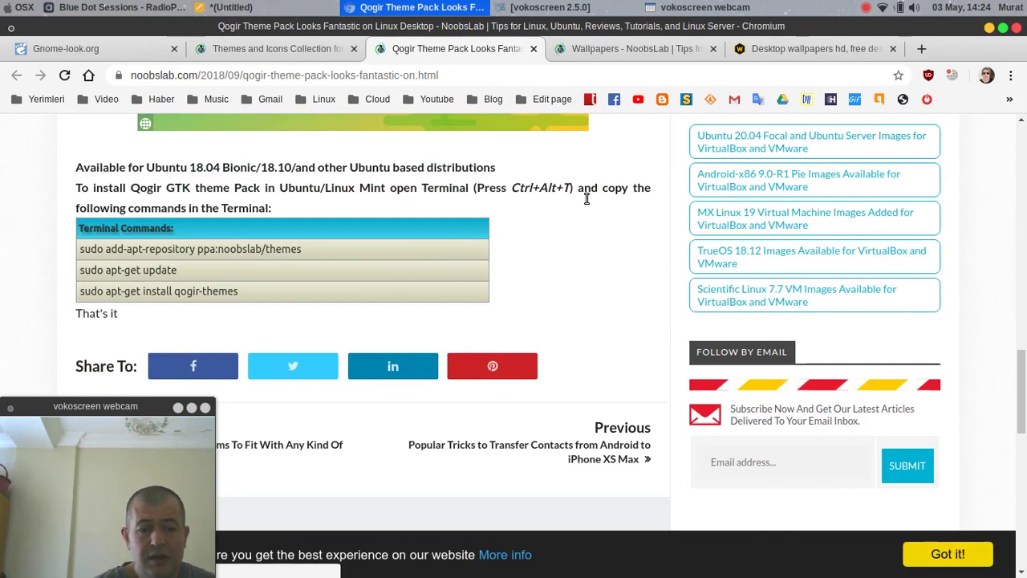
left_click_drag(93, 242, 292, 250)
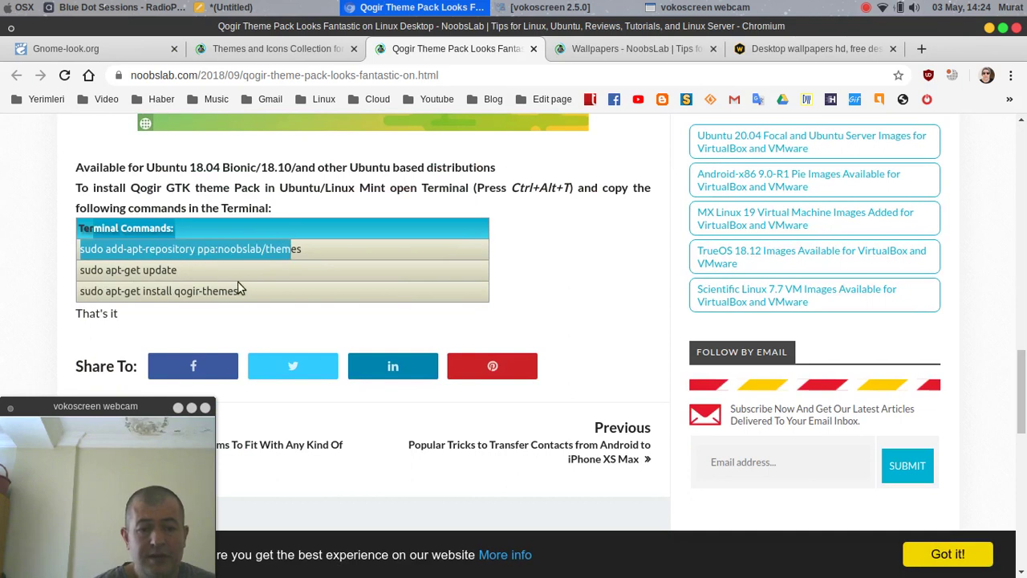
left_click_drag(239, 292, 84, 291)
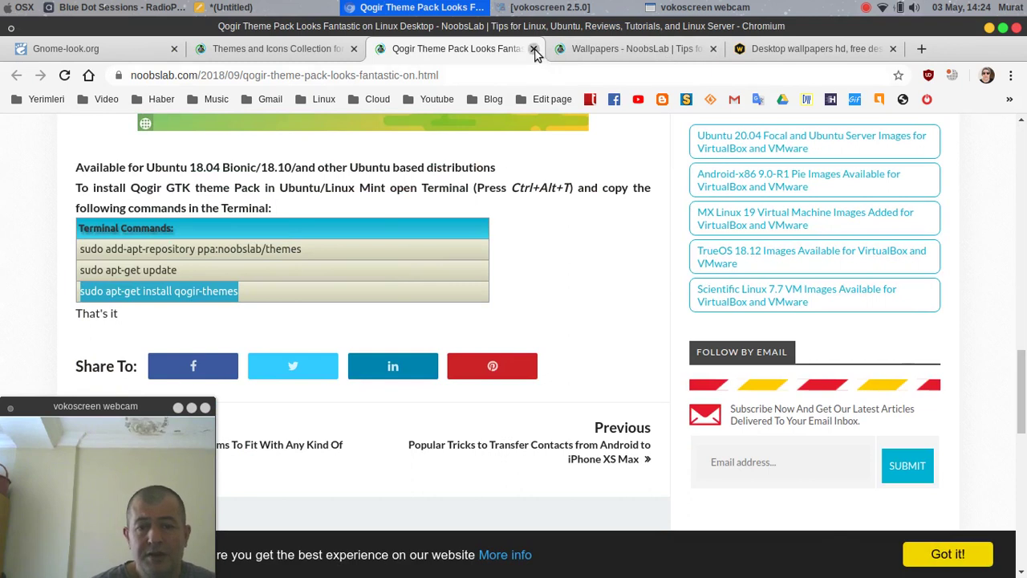
left_click(534, 50)
left_click(483, 48)
left_click(130, 58)
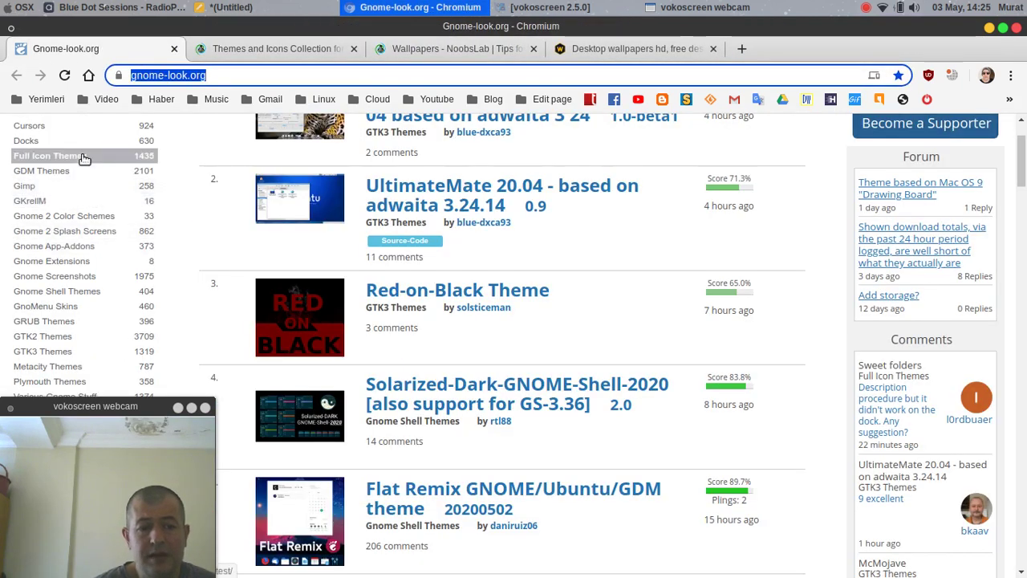
Show the Full Icon Themes category and open We10X icon theme in a new tab.
left_click(48, 156)
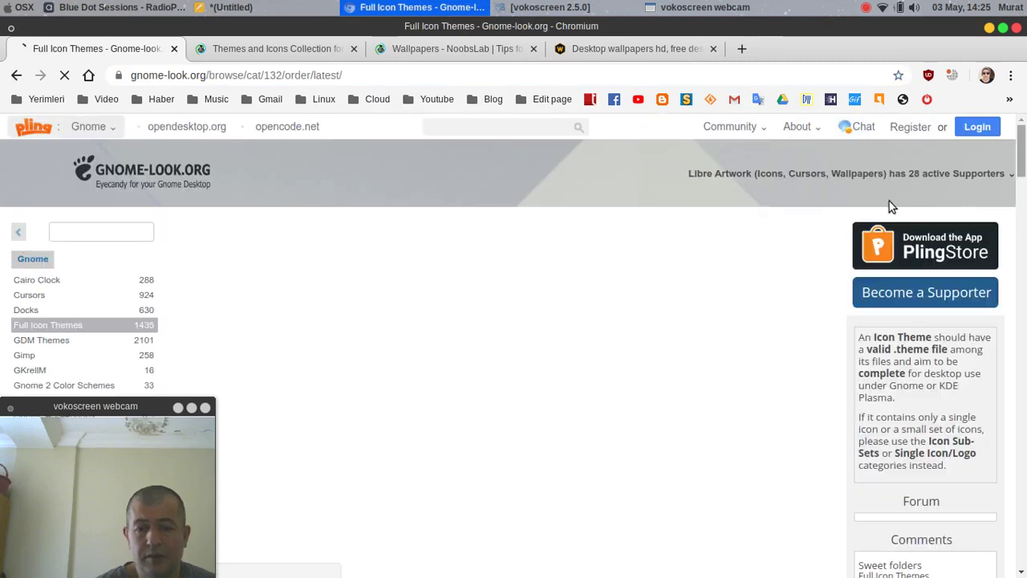
mouse_move(1024, 140)
left_mouse_down()
mouse_move(1024, 160)
mouse_move(1024, 150)
left_mouse_up()
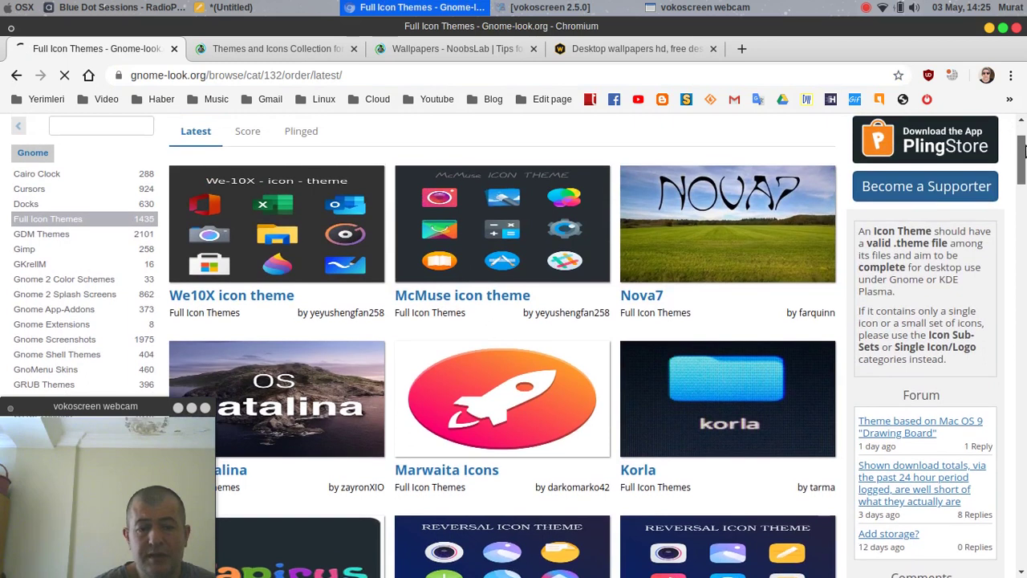
right_click(232, 301)
left_click(241, 309)
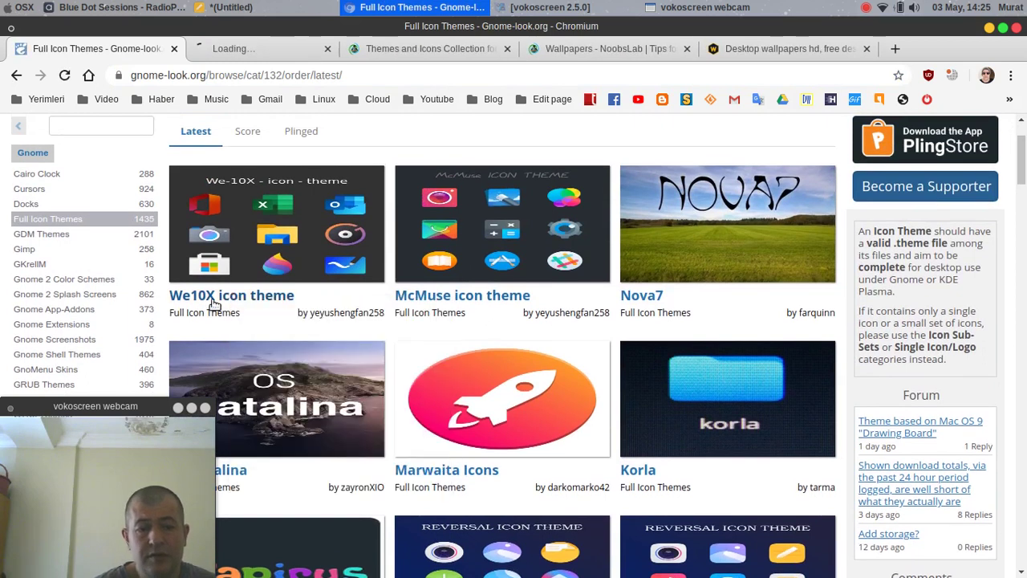
left_click(277, 48)
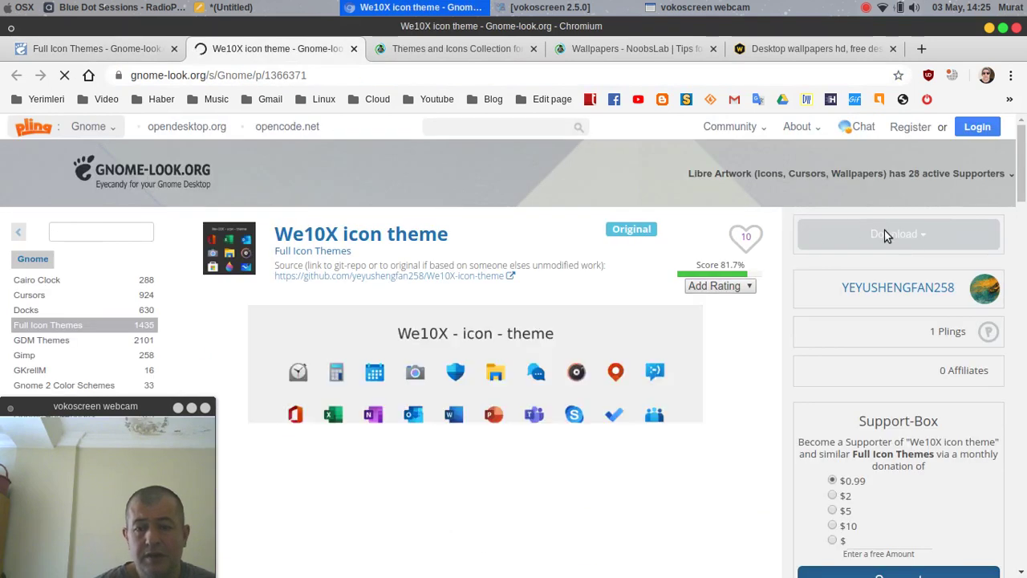
Check the We10X download list and flip through the icon preview slides, including the folder icons.
left_click(924, 236)
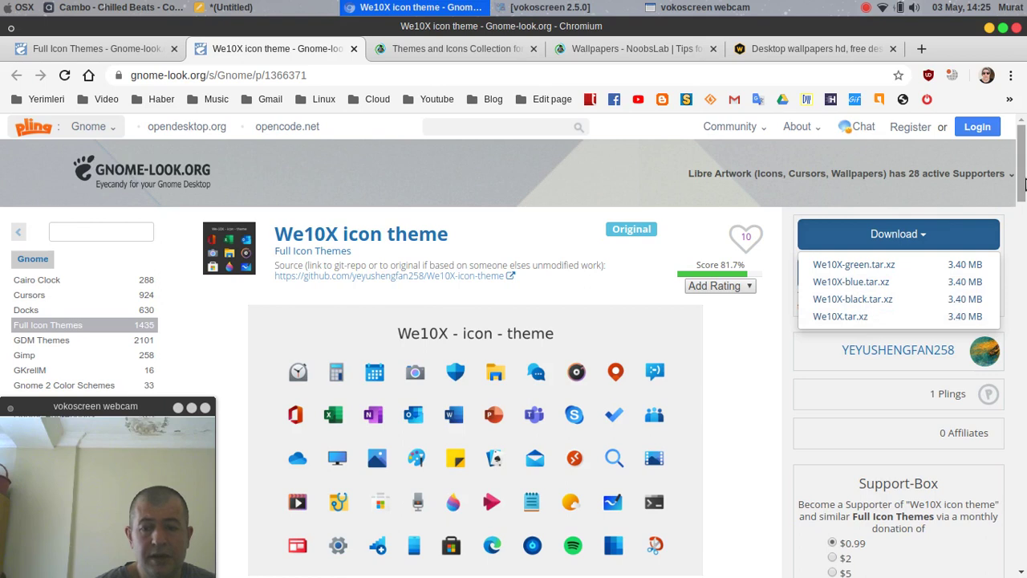
scroll(1025, 164, "down", 3)
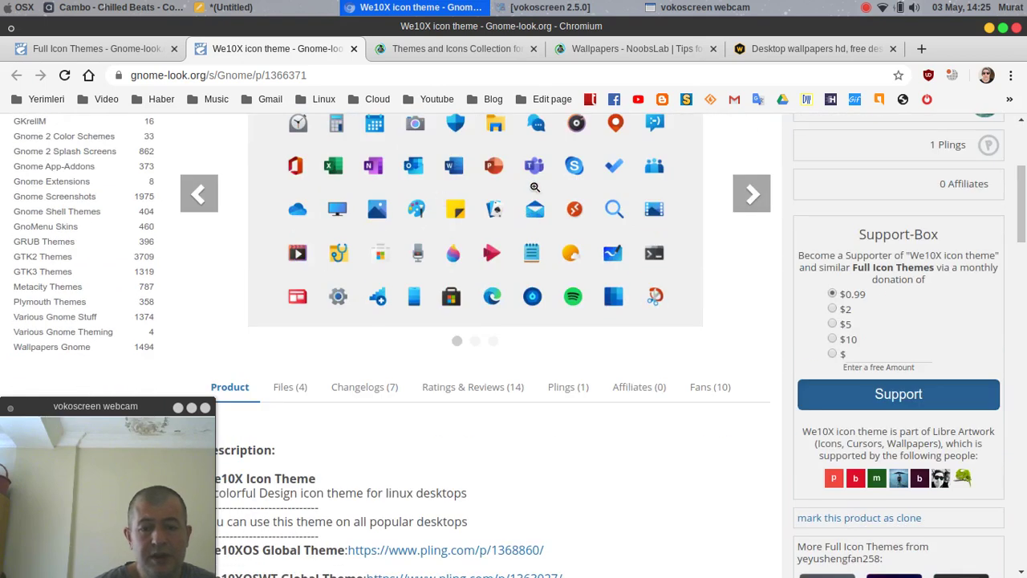
left_click(748, 195)
left_click(751, 197)
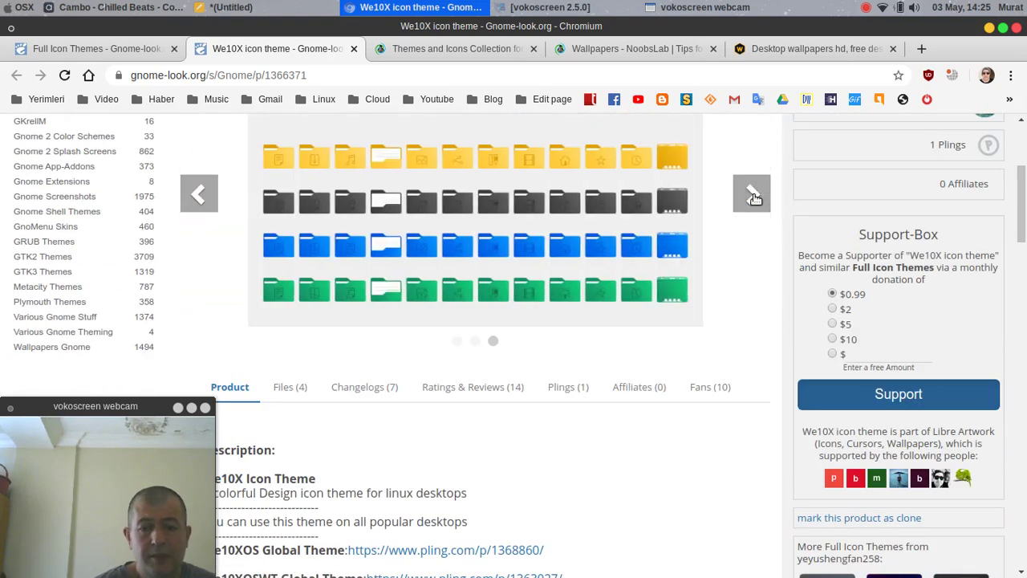
left_click(754, 198)
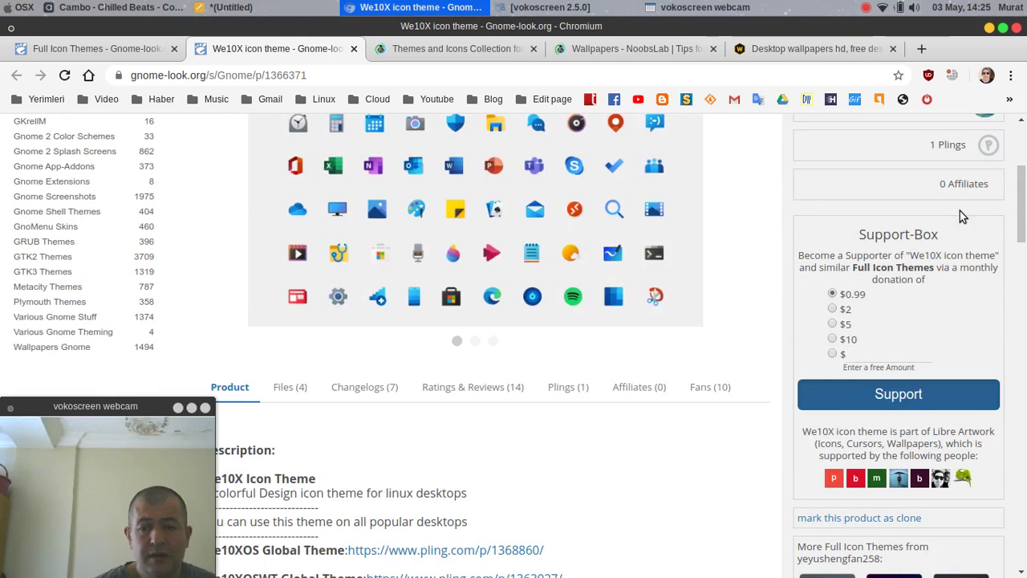
scroll(960, 212, "up", 2)
scroll(928, 193, "up", 2)
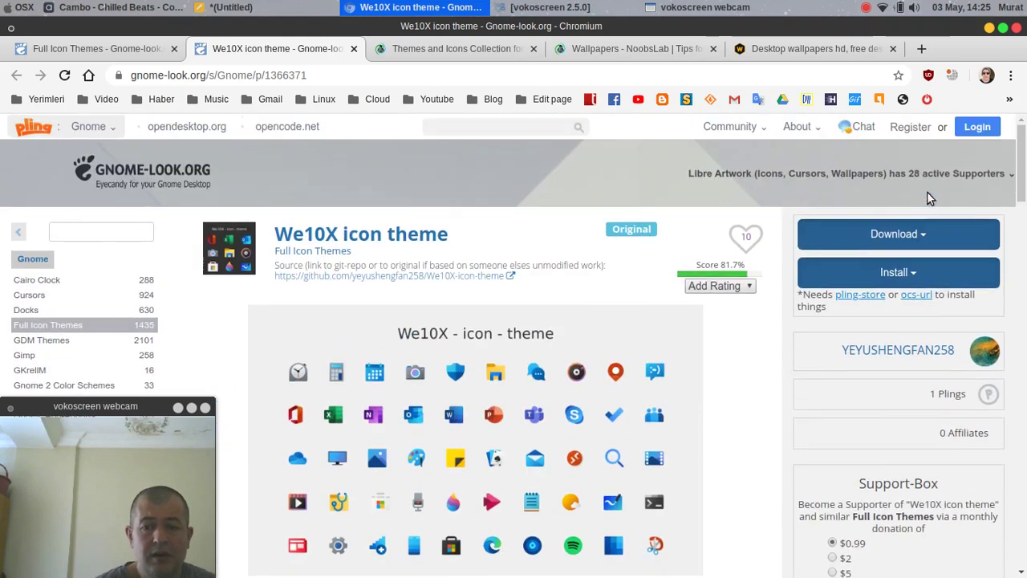
Download the 3.4 MB We10X-green.tar.xz archive, then minimize the browser.
left_click(922, 234)
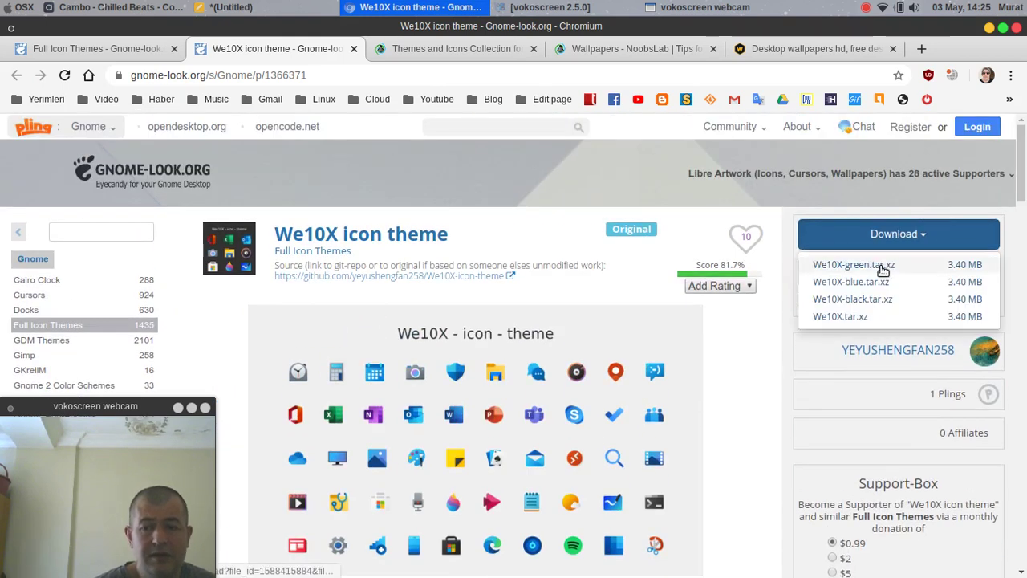
left_click(884, 272)
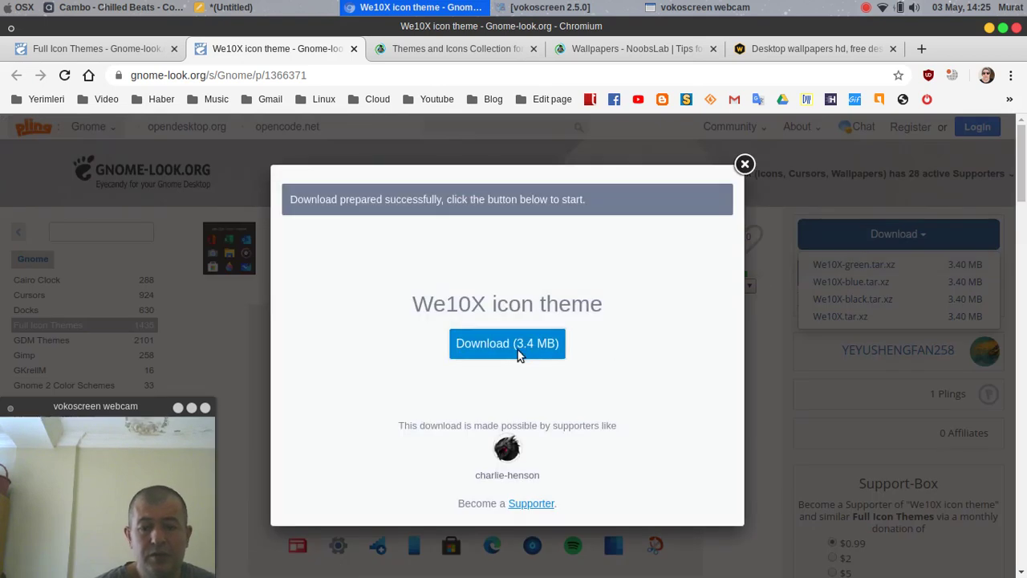
left_click(508, 344)
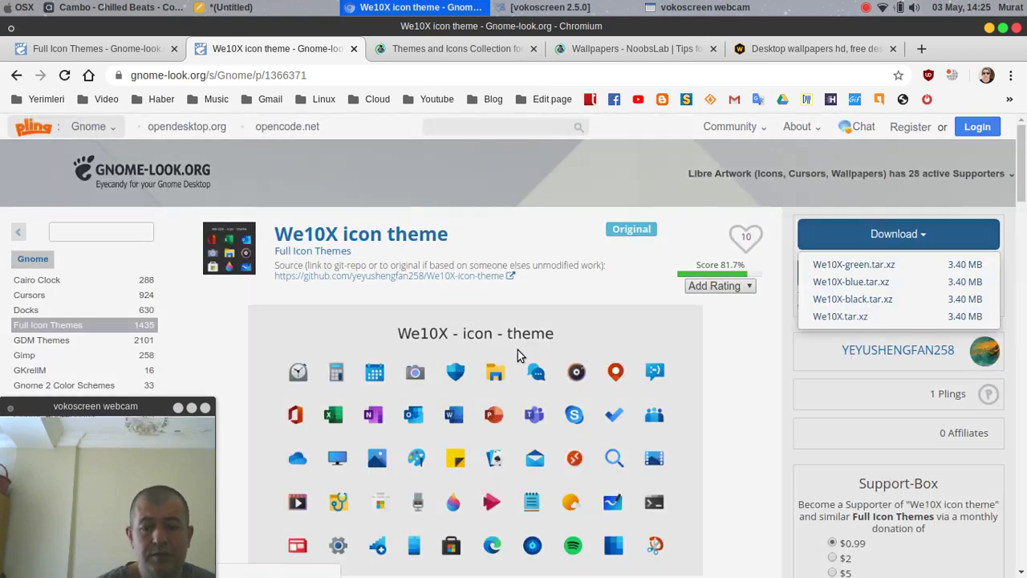
left_click(989, 29)
Download We10X-green.tar.xz, extract it in Downloads, and open the We10X-green folder.
left_click(519, 350)
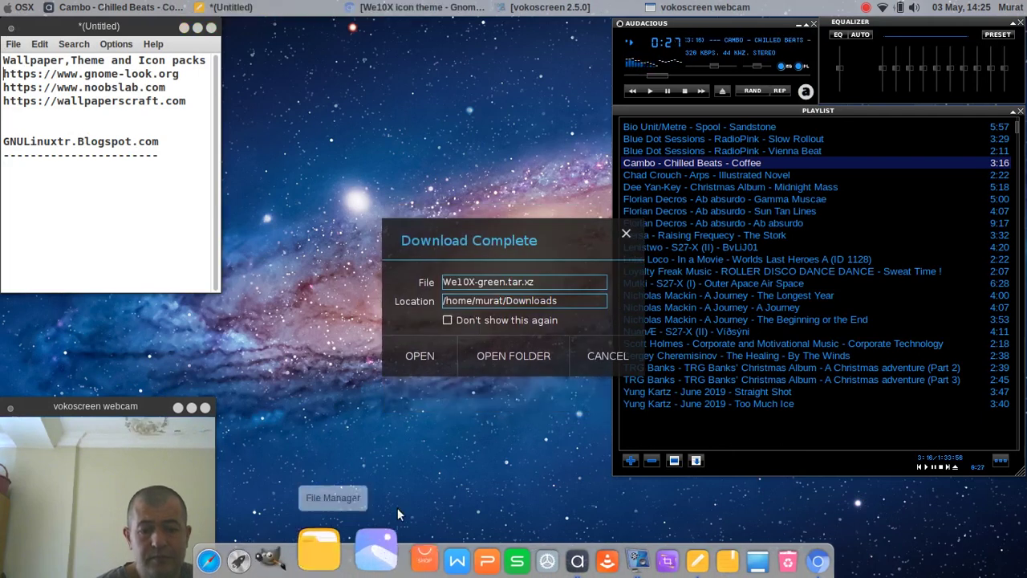
left_click(514, 359)
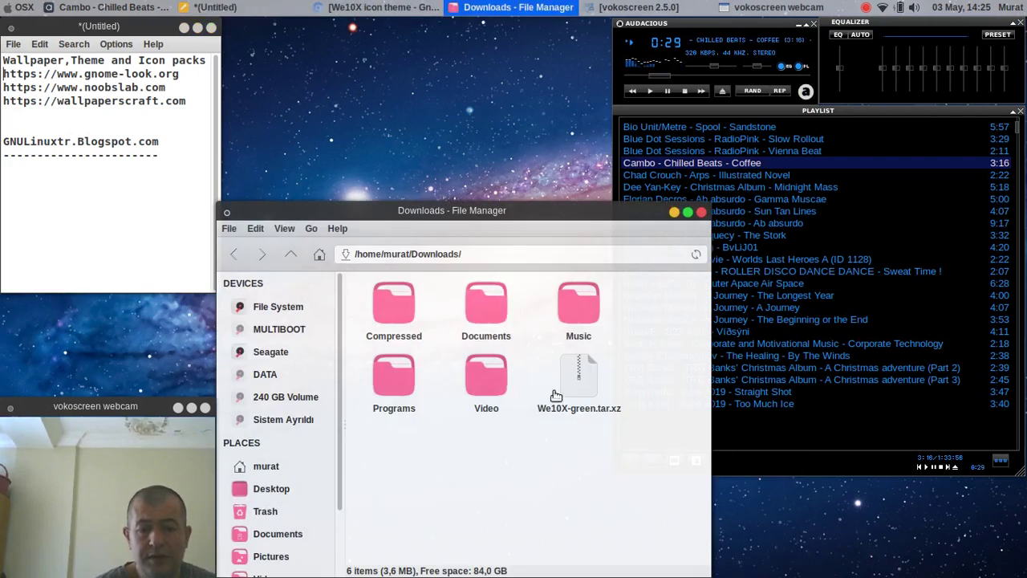
right_click(576, 379)
left_click(622, 546)
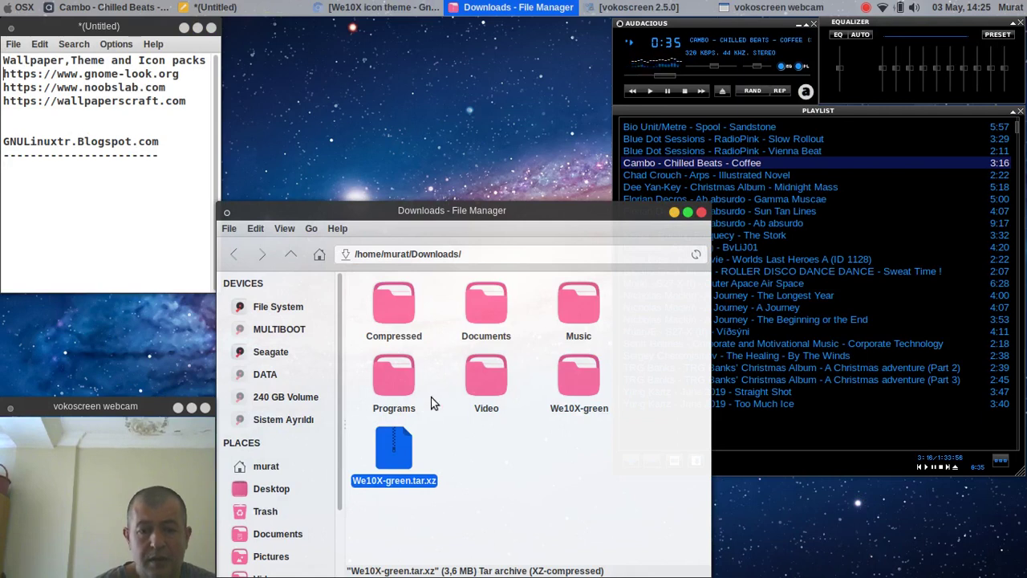
double_click(576, 377)
Select the We10X-green and We10X-green-dark folders, adjust the music player volume, and close the file search.
left_click_drag(565, 390, 370, 335)
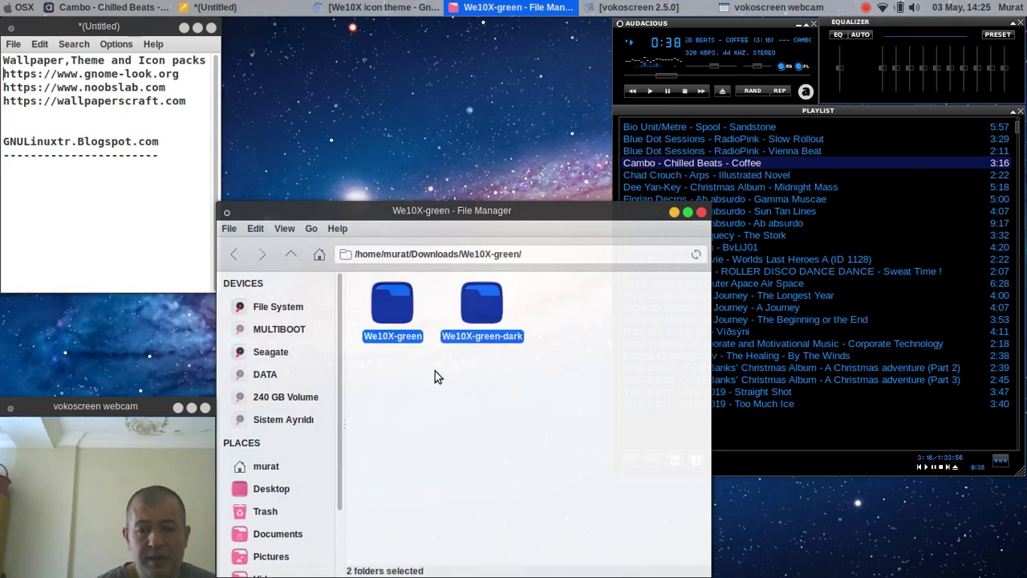
right_click(391, 106)
key("Escape")
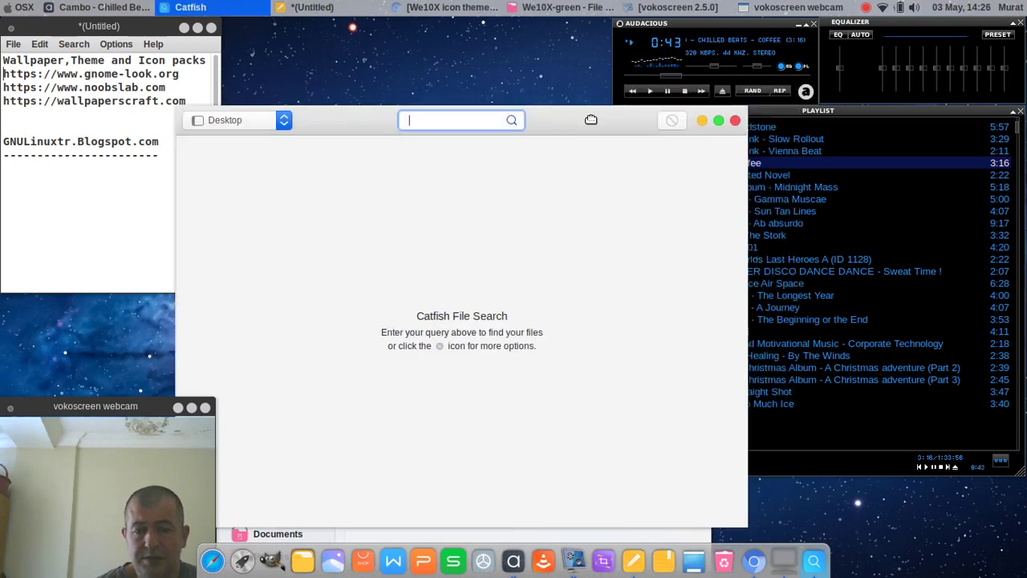
left_click(717, 78)
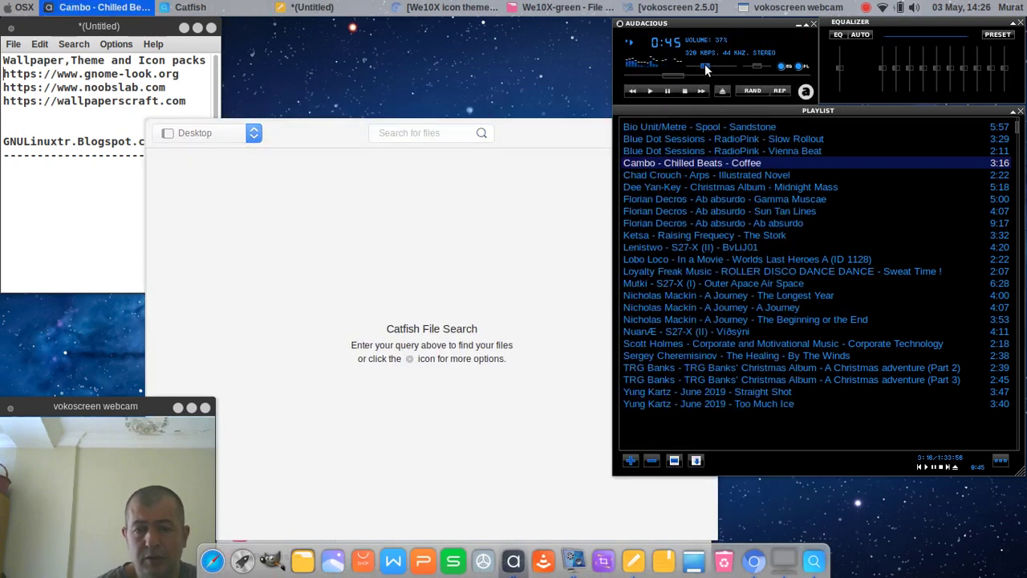
left_click_drag(705, 64, 710, 71)
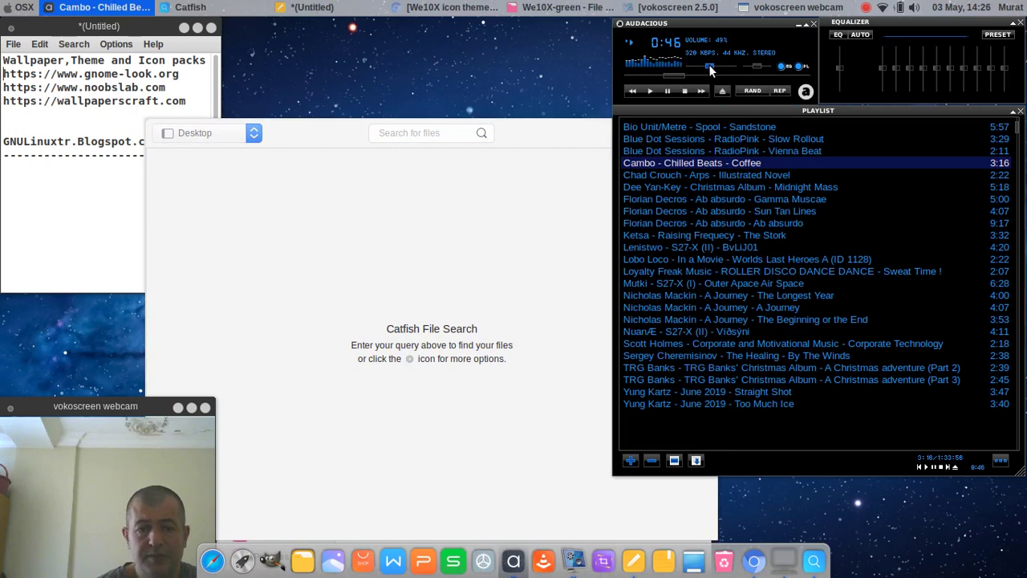
left_click(546, 126)
left_click(706, 133)
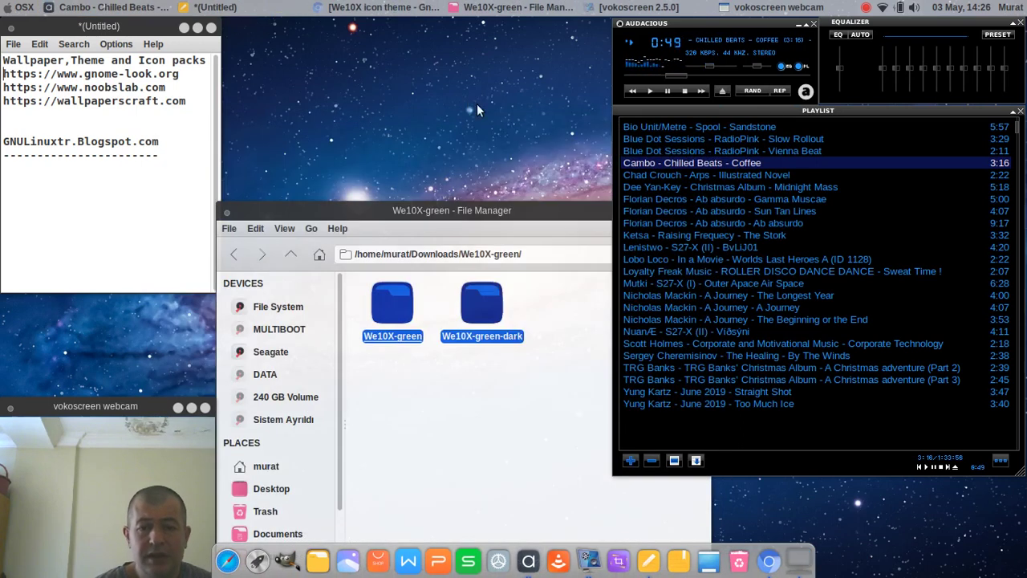
right_click(468, 93)
Open a root file manager with the administrator password and navigate to /usr/share/icons.
left_click(527, 245)
type("1")
key("Return")
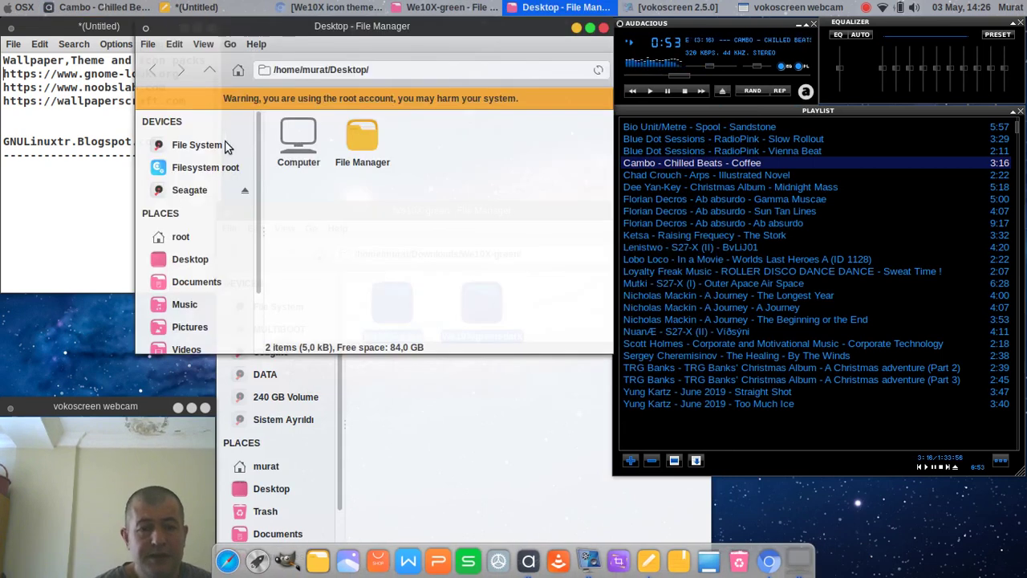
left_click(227, 150)
scroll(505, 226, "down", 3)
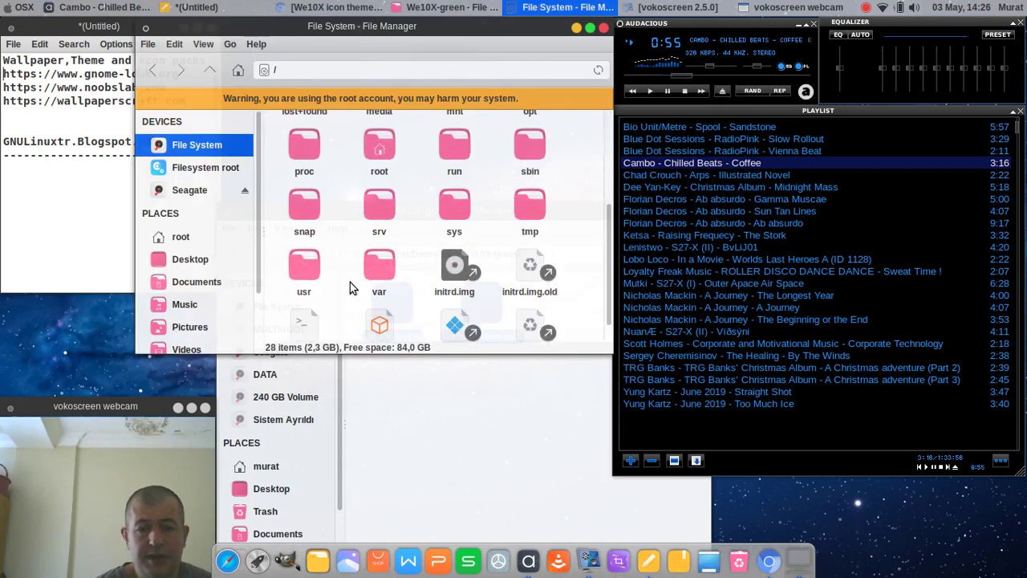
double_click(305, 269)
double_click(530, 179)
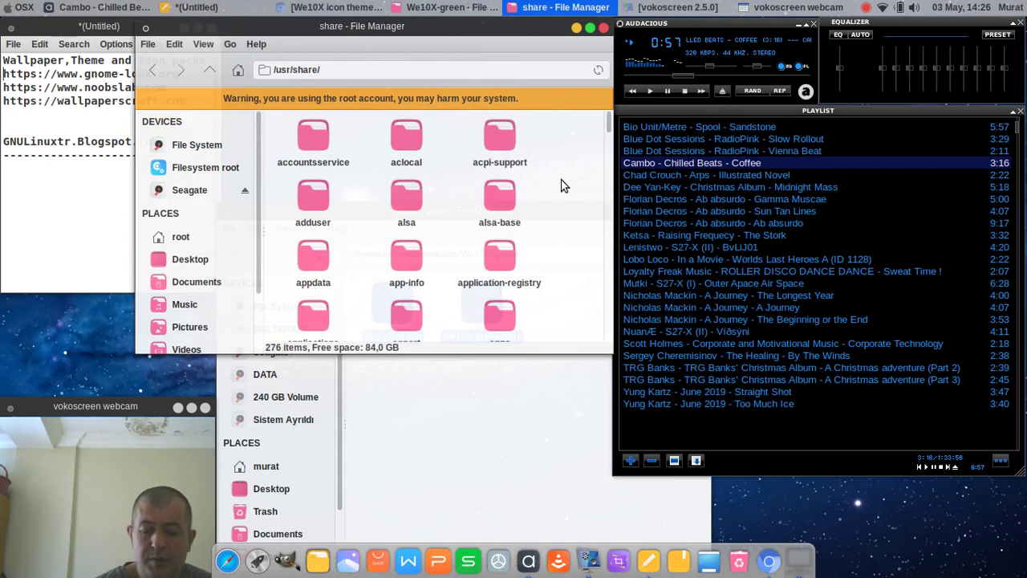
type("i")
double_click(406, 309)
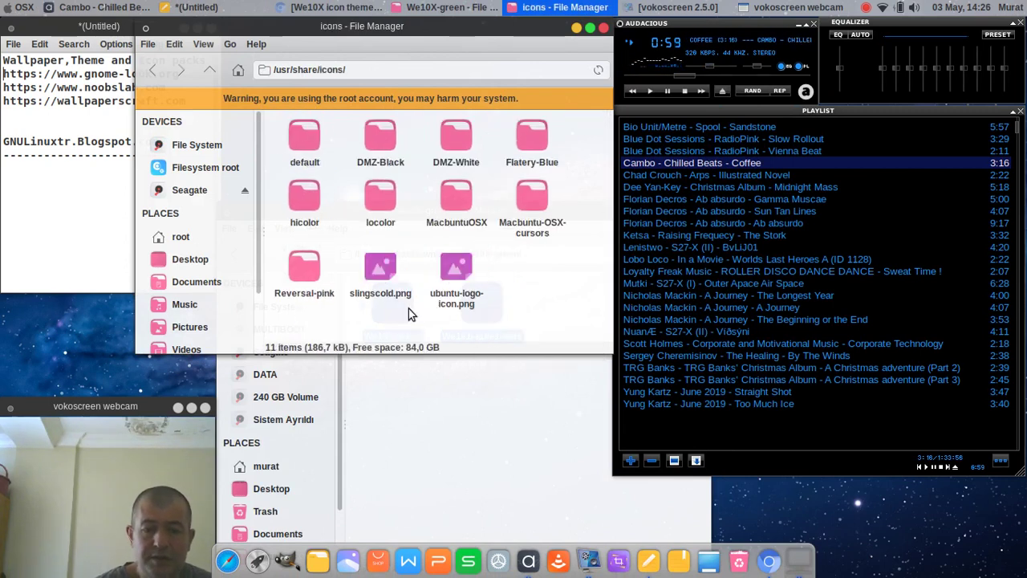
Copy the We10X-green and We10X-green-dark folders and paste them into /usr/share/icons.
left_click(483, 420)
left_click_drag(545, 383, 393, 331)
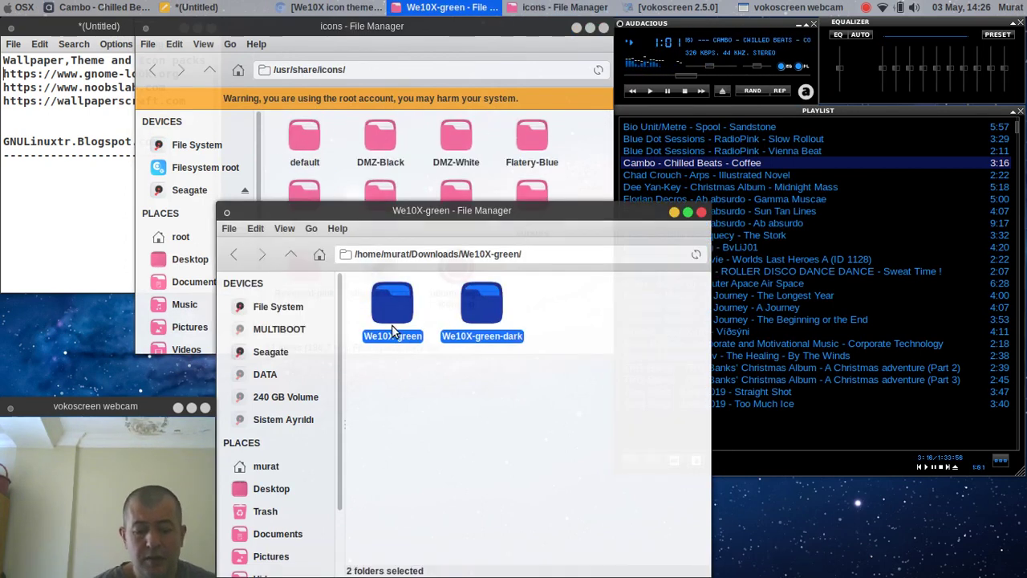
right_click(392, 331)
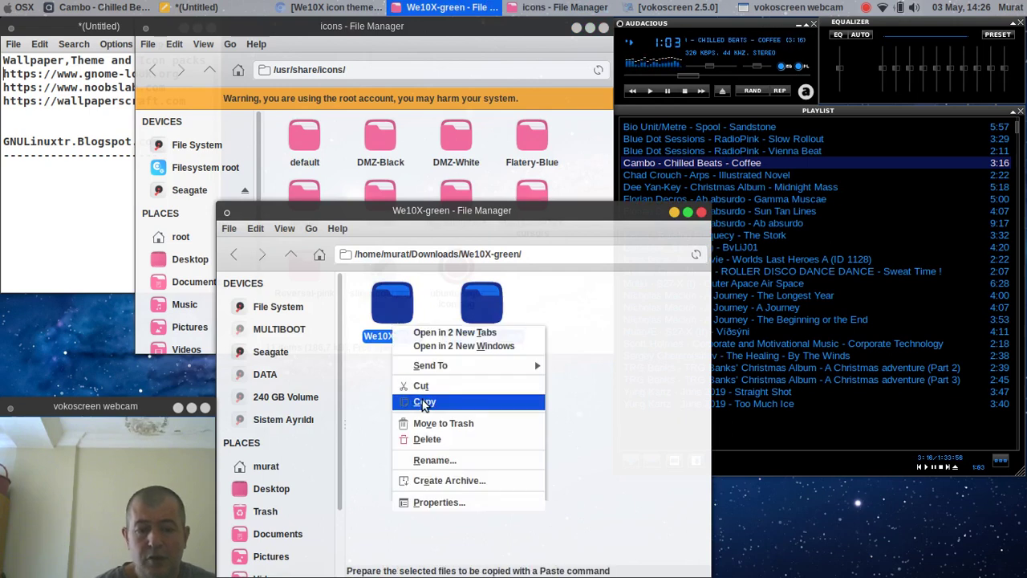
left_click(418, 403)
left_click_drag(523, 211, 533, 332)
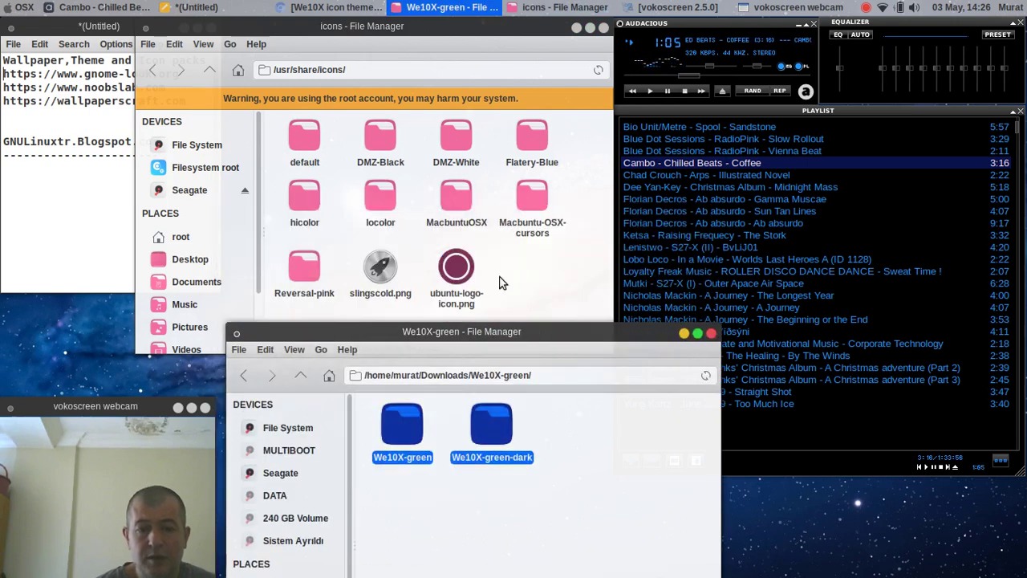
left_click(409, 102)
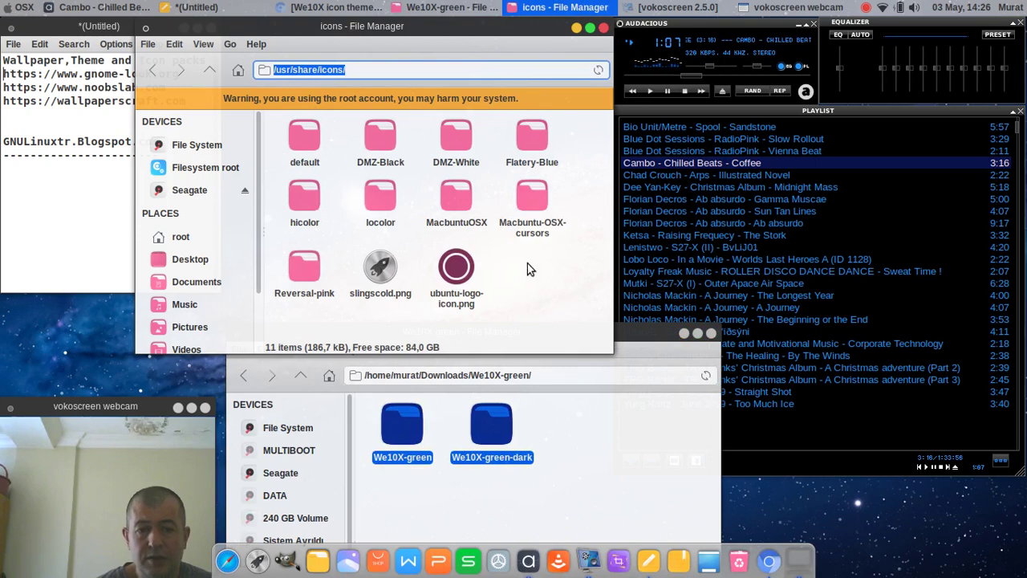
key("ctrl+v")
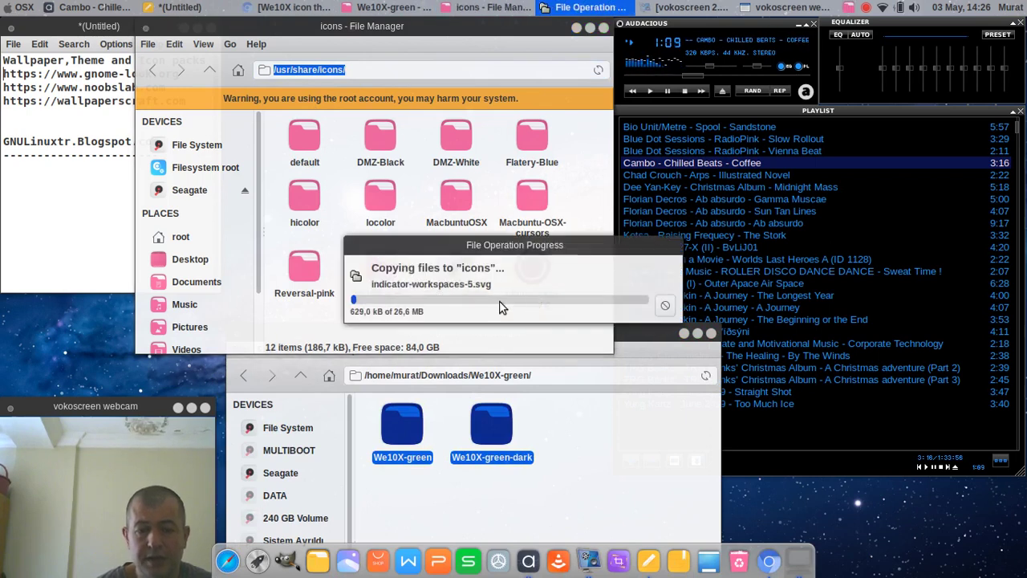
Move the copy progress window aside, reselect the theme folders, and reposition the Settings window.
left_click_drag(531, 257, 472, 213)
left_click_drag(567, 471, 425, 455)
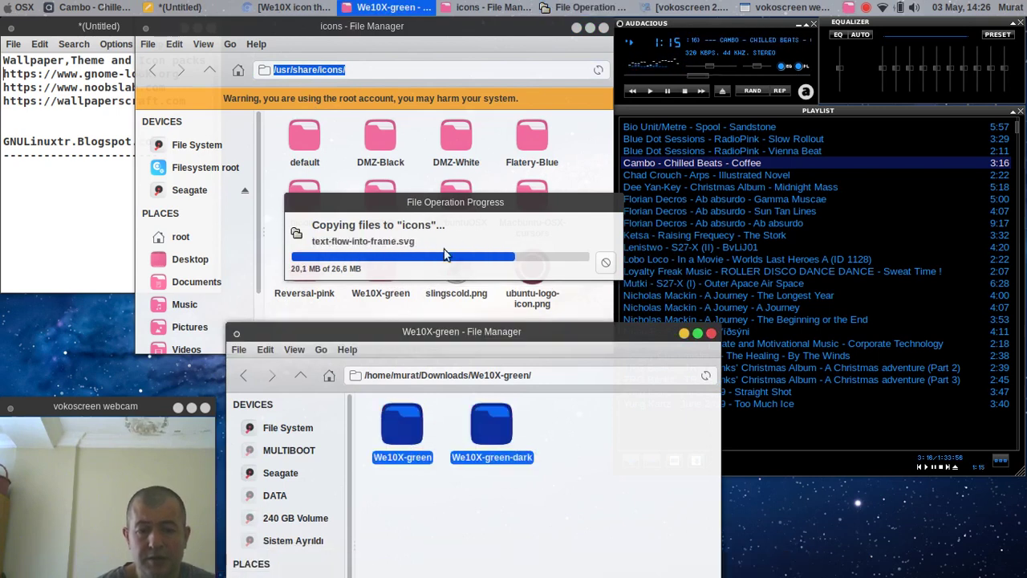
mouse_move(457, 574)
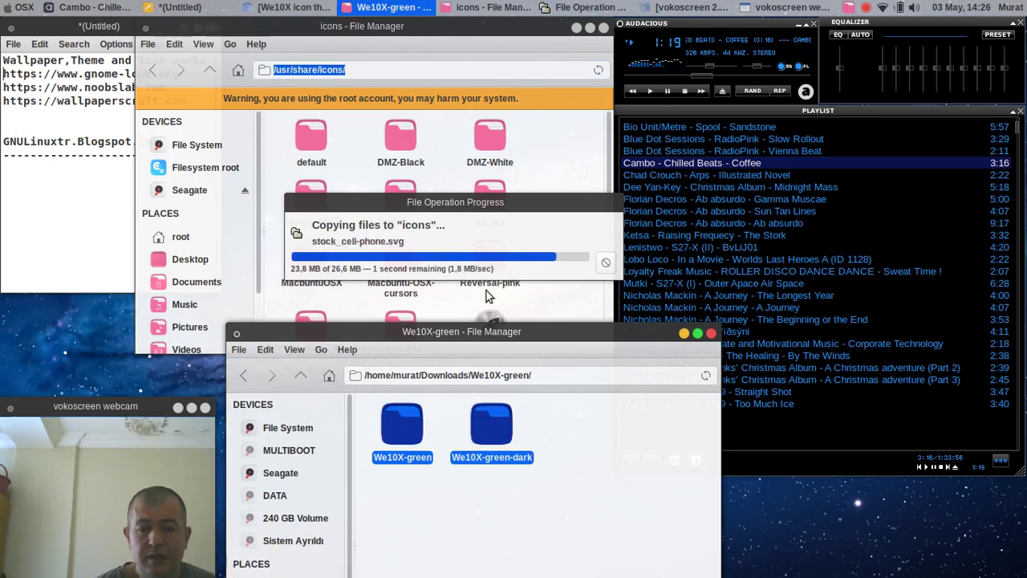
left_click_drag(453, 85, 610, 104)
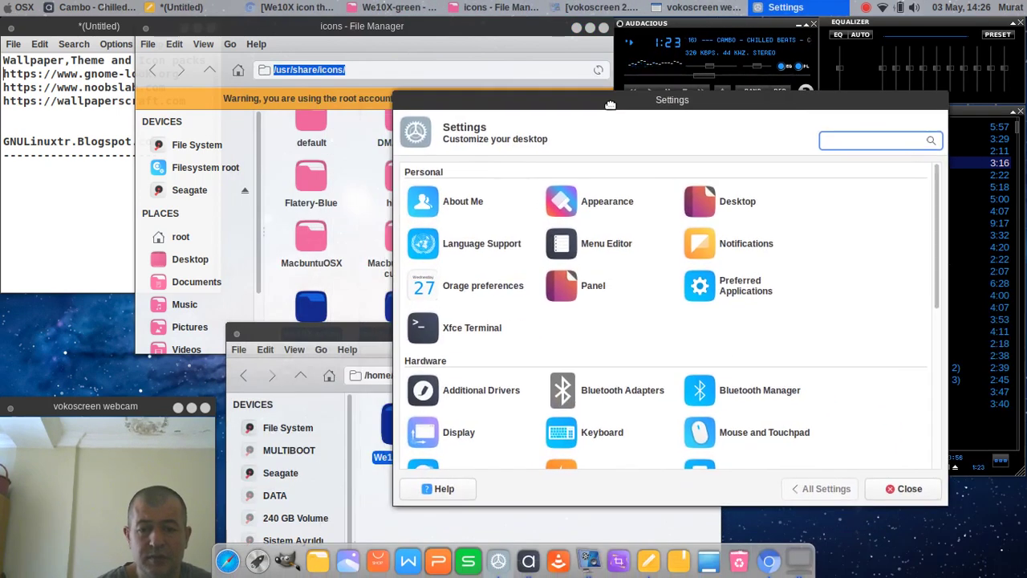
In Appearance, apply the We10X-green icon theme, then switch to We10X-green-dark.
left_click(617, 197)
left_click(451, 172)
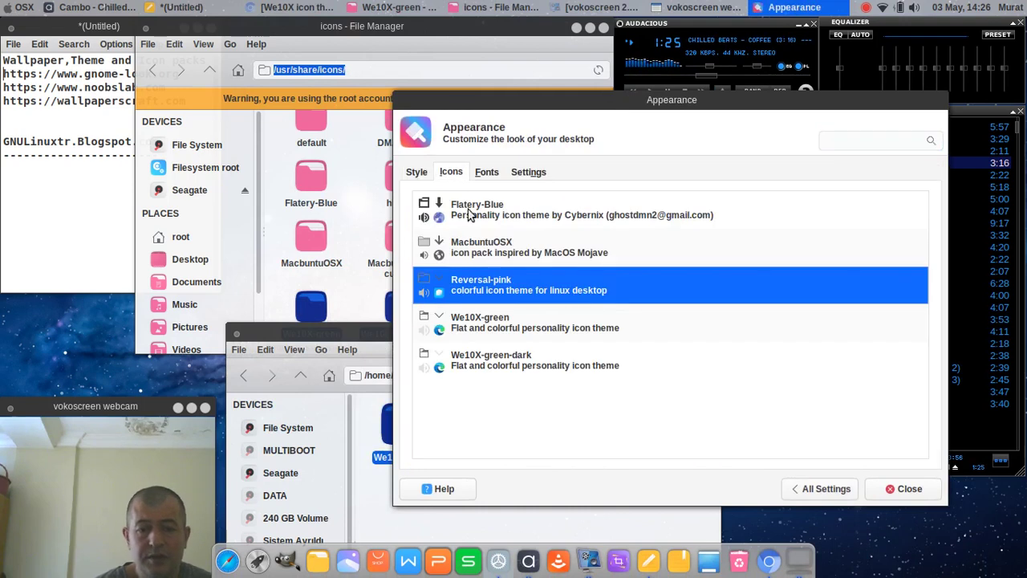
left_click(475, 333)
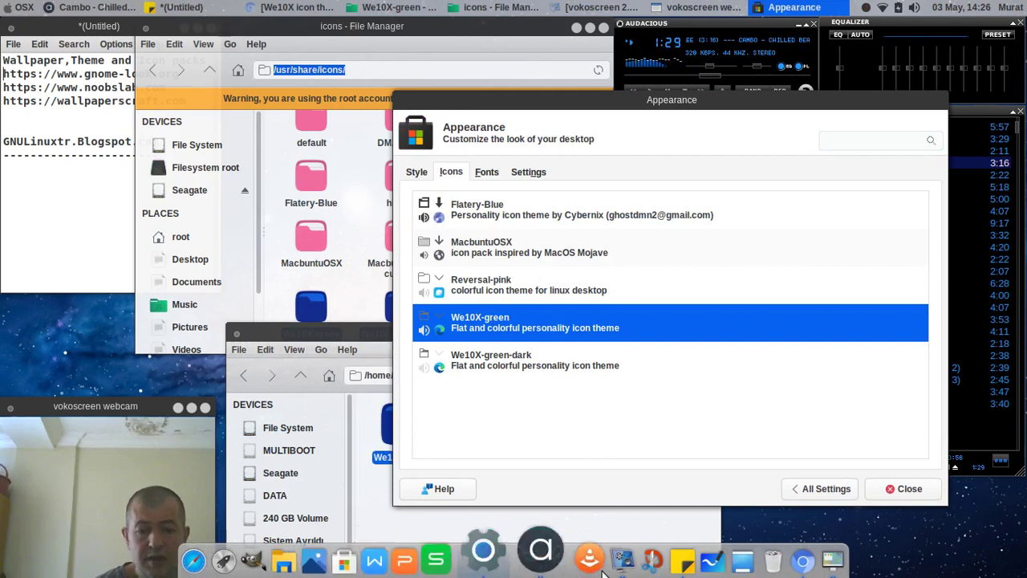
left_click(18, 8)
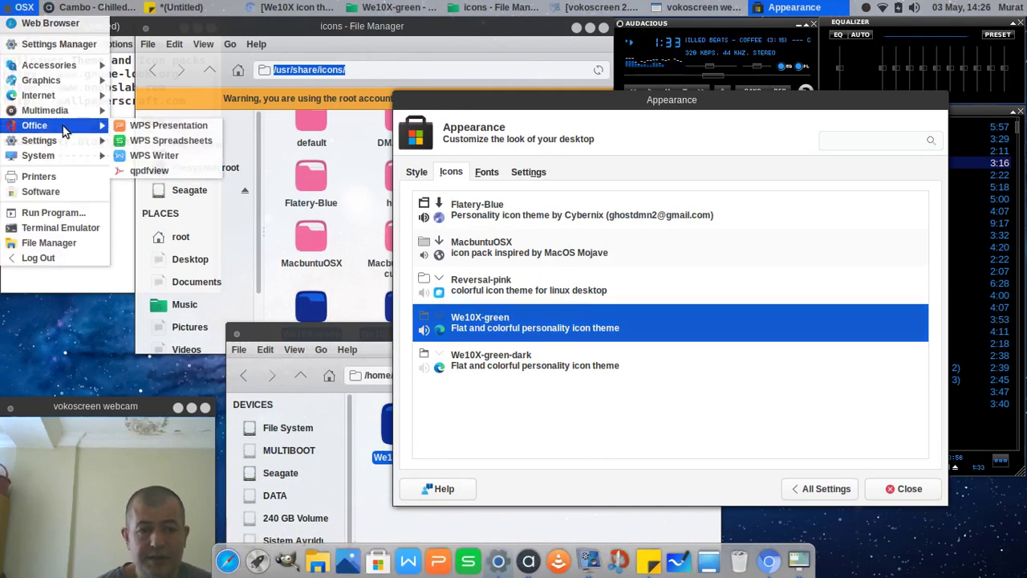
left_click(497, 363)
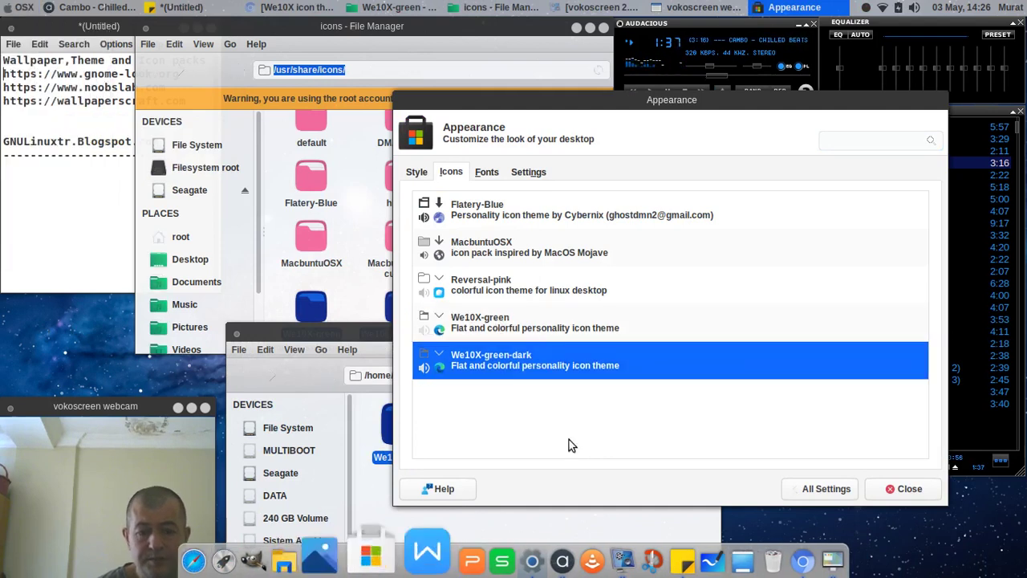
View the new icons in the applications menu, then show the bare desktop.
left_click(20, 7)
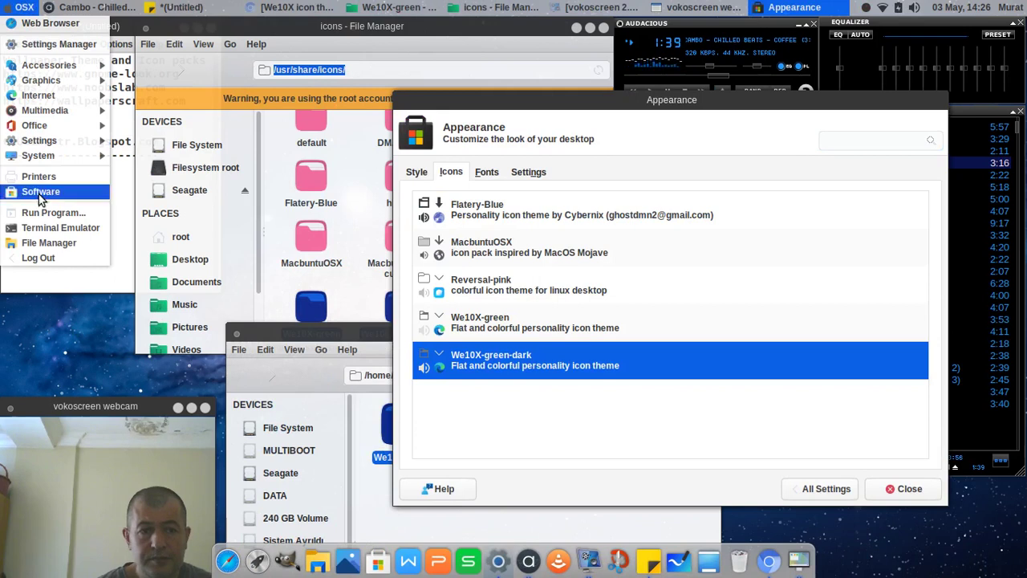
left_click(51, 307)
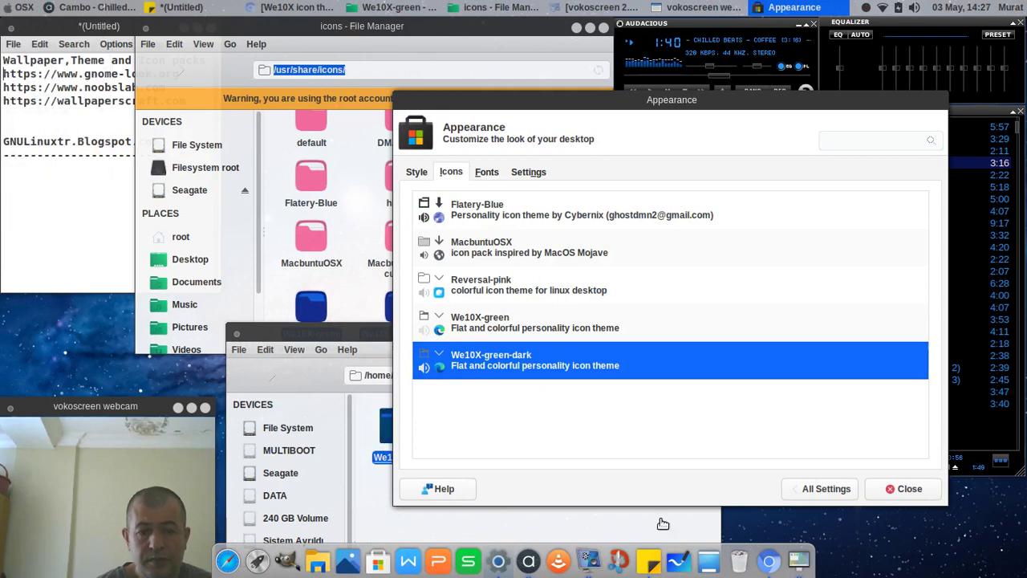
left_click(709, 562)
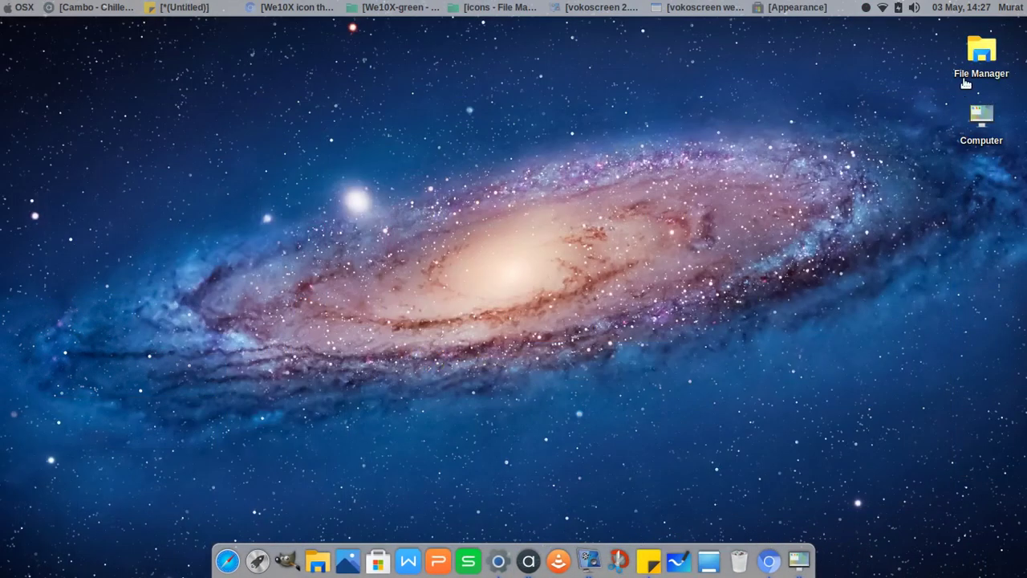
Check the home folder, restore the windows, apply the Reversal-pink icon theme, and close Appearance.
left_click(964, 82)
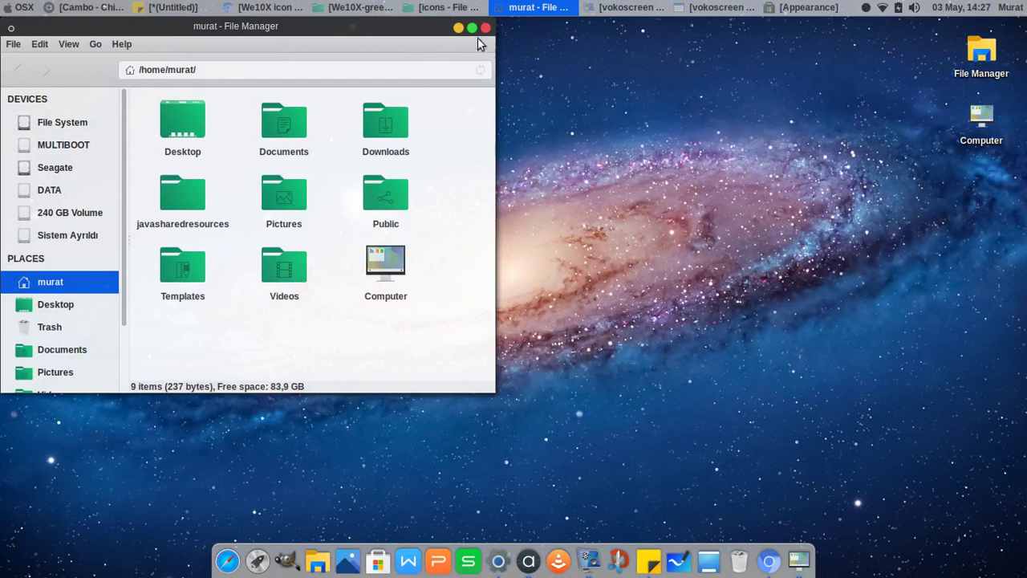
left_click(485, 28)
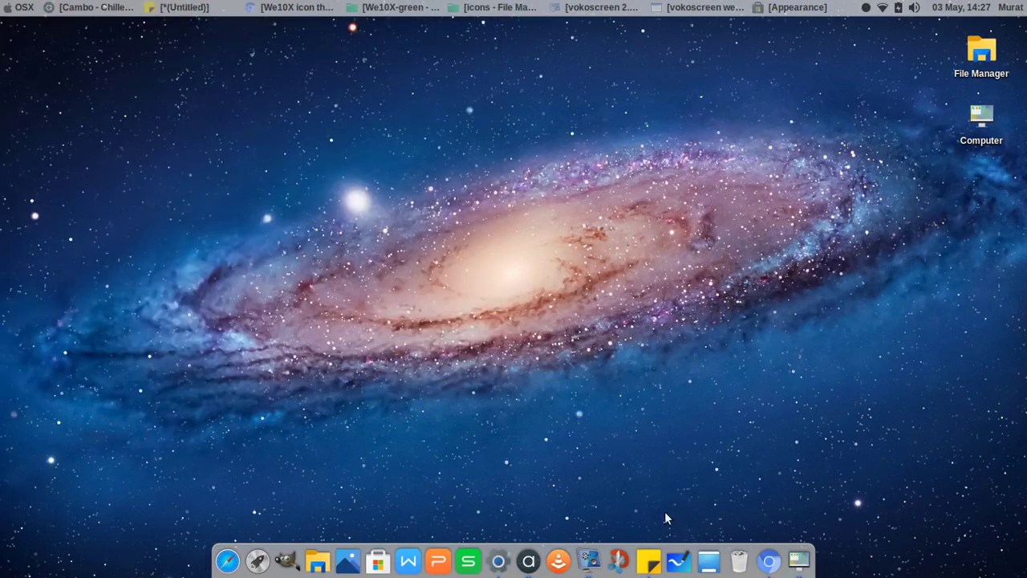
left_click(707, 556)
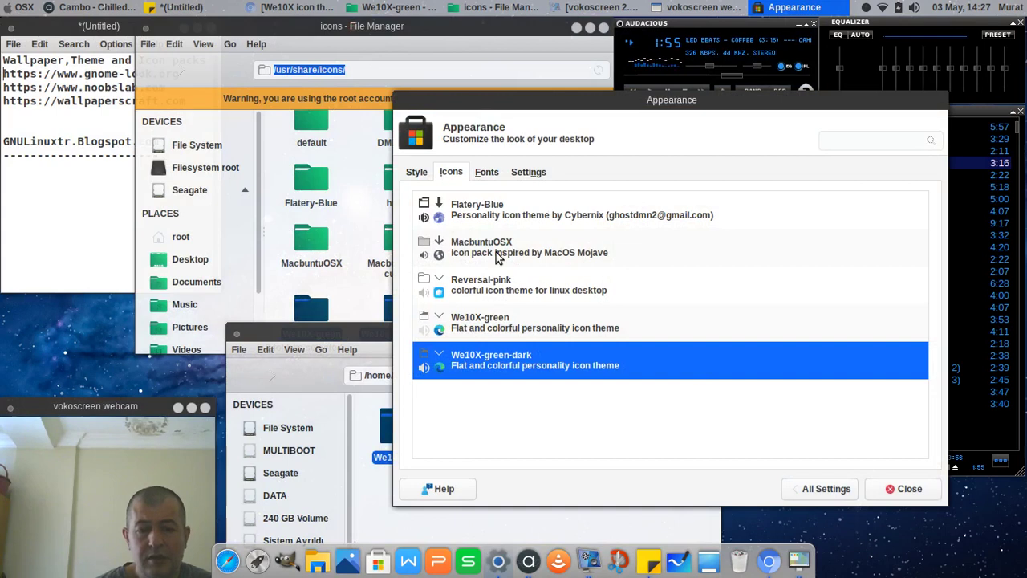
left_click(498, 287)
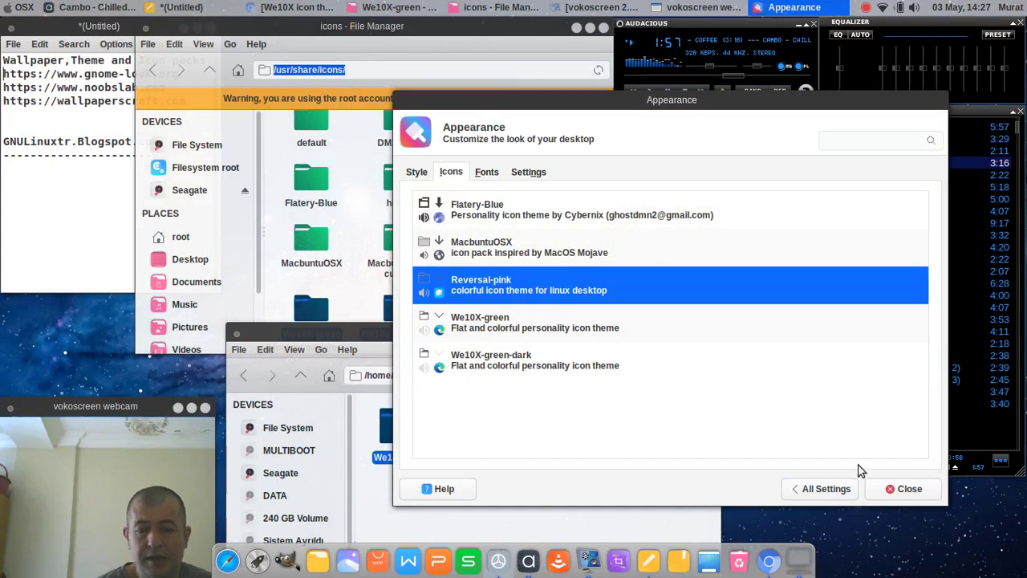
left_click(819, 489)
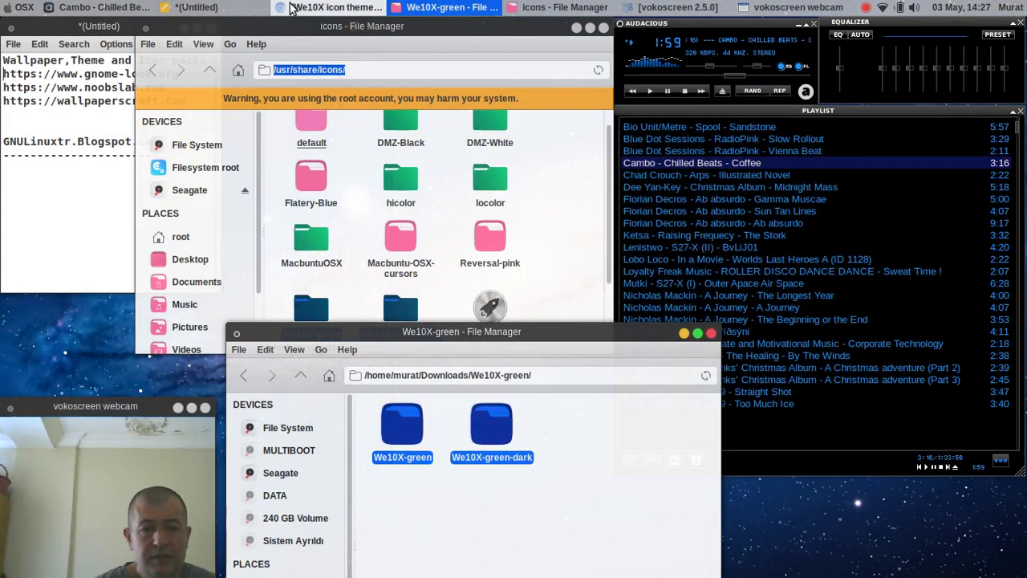
In Chromium's wallpapers gallery, open the confetti, hearts, sweets wallpaper in a new tab.
left_click(331, 8)
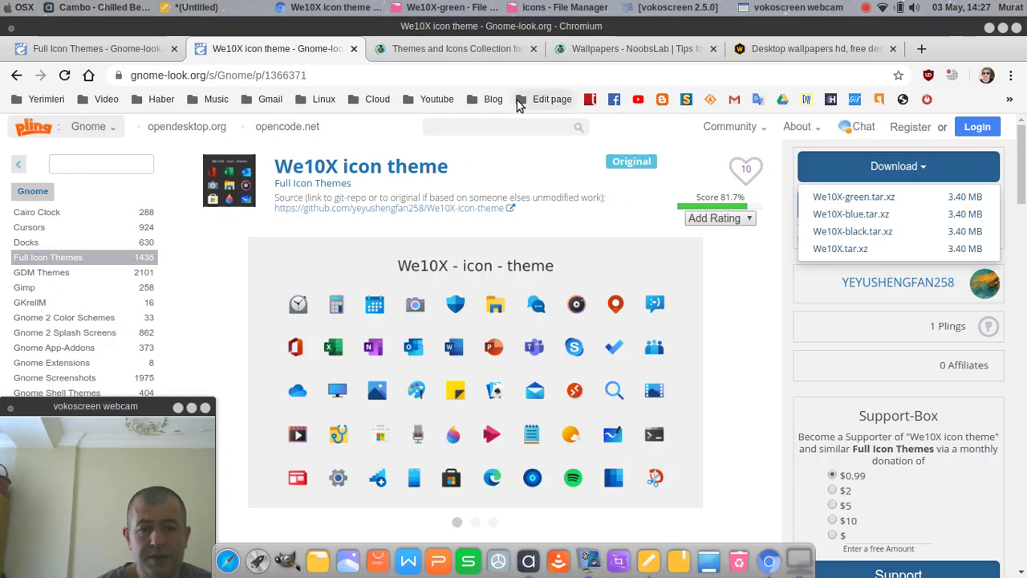
left_click(412, 50)
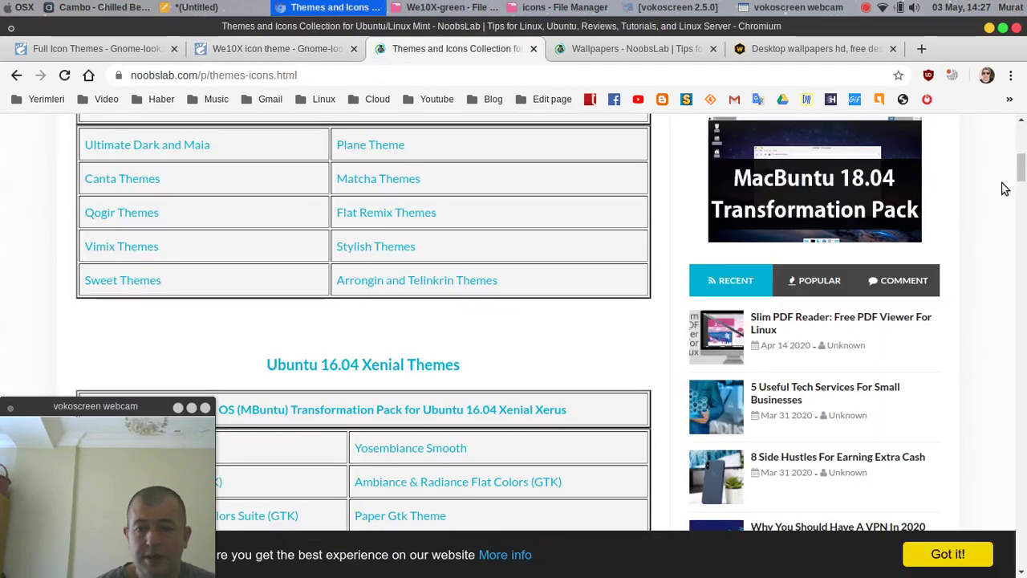
left_click_drag(1021, 168, 1021, 128)
left_click(773, 53)
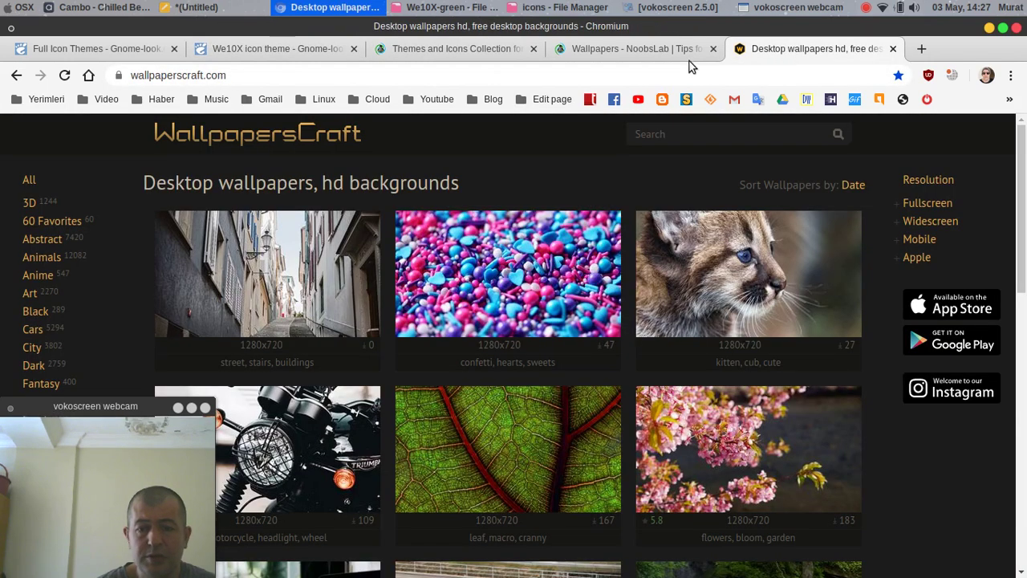
scroll(529, 233, "down", 1)
right_click(472, 214)
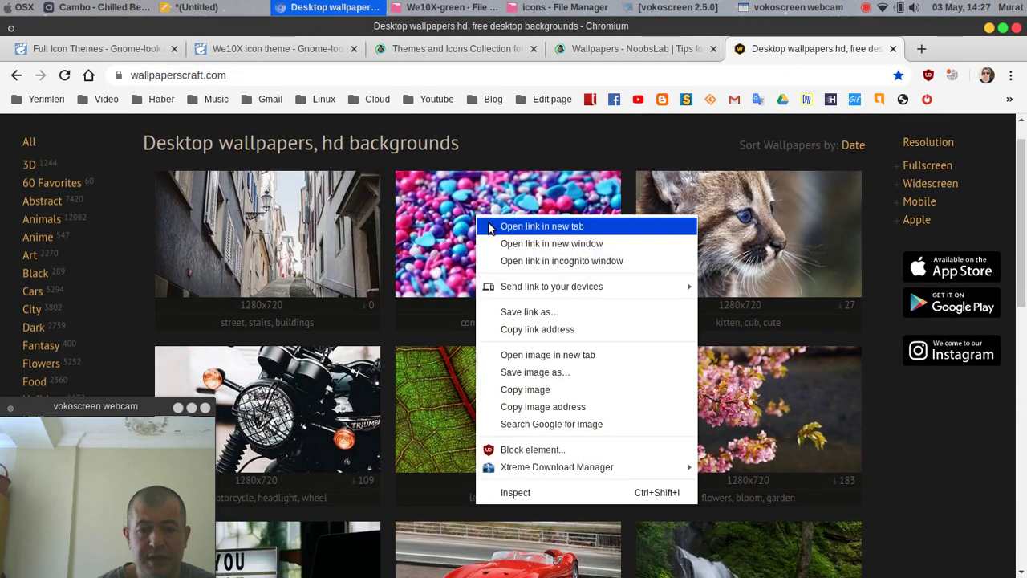
left_click(489, 226)
Open the 1600x1200 confetti image in a new tab and view it at actual size and fitted.
left_click(847, 48)
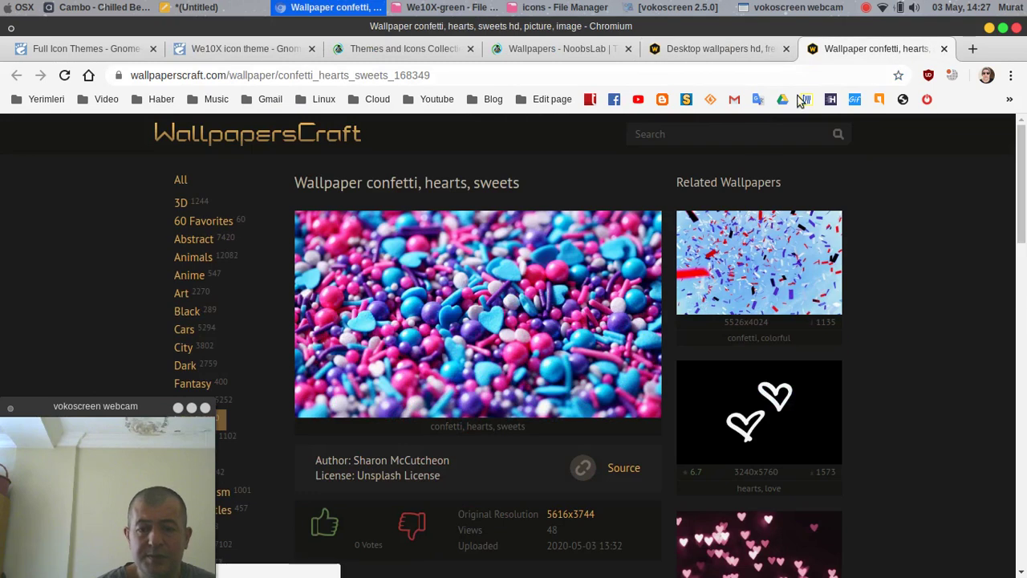
scroll(476, 367, "down", 5)
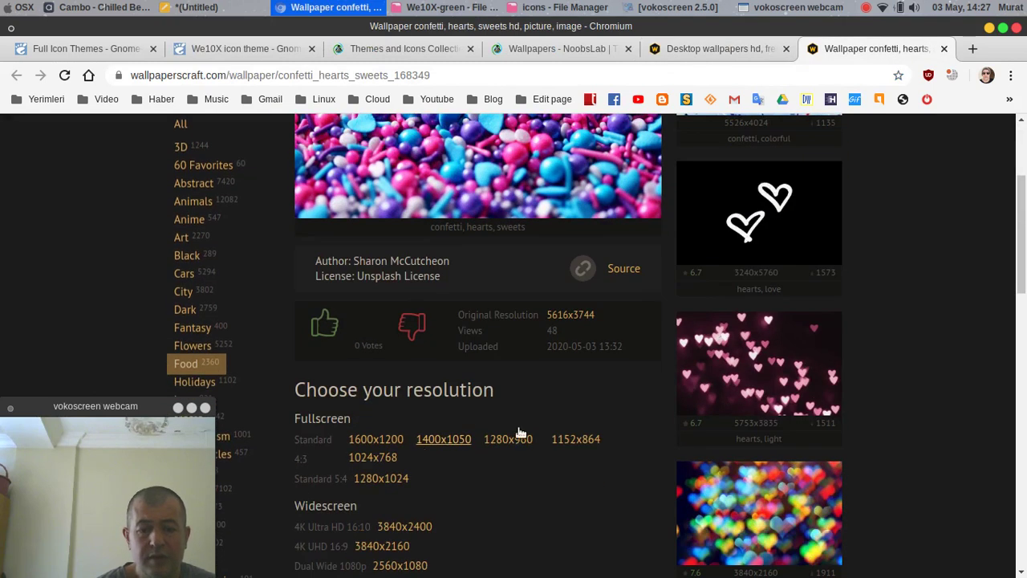
scroll(453, 432, "down", 3)
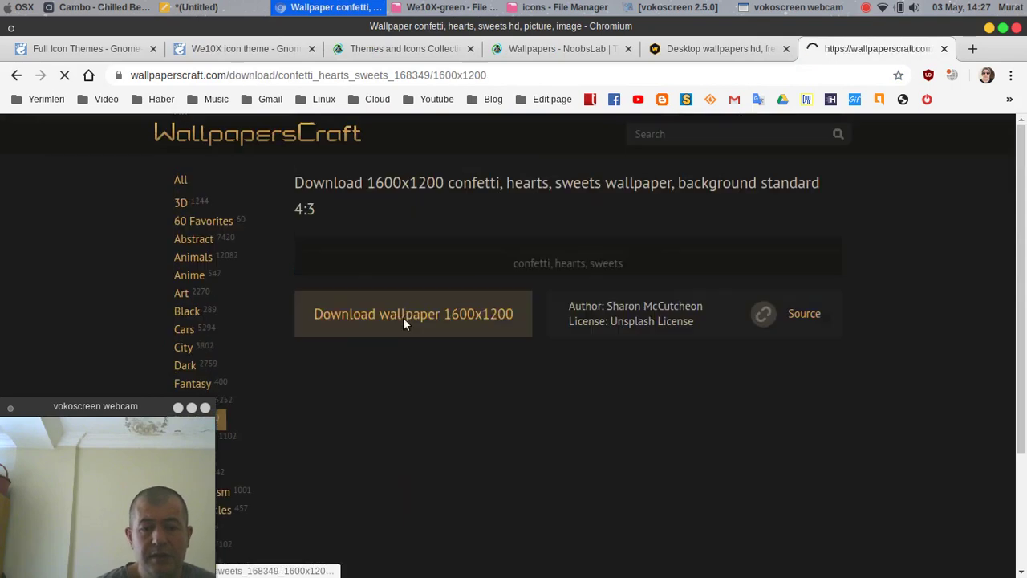
scroll(506, 256, "down", 4)
right_click(523, 228)
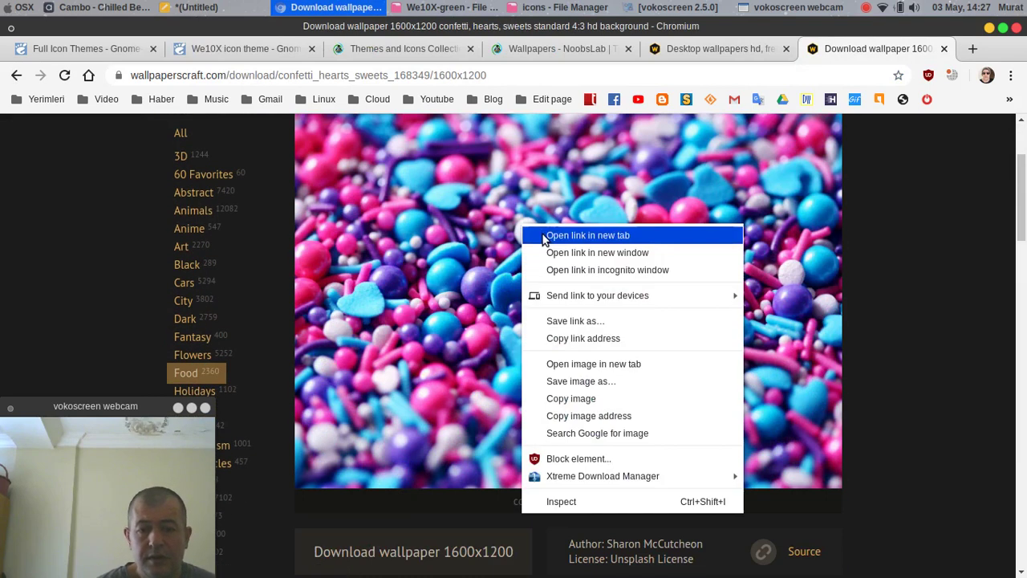
left_click(543, 236)
left_click(858, 58)
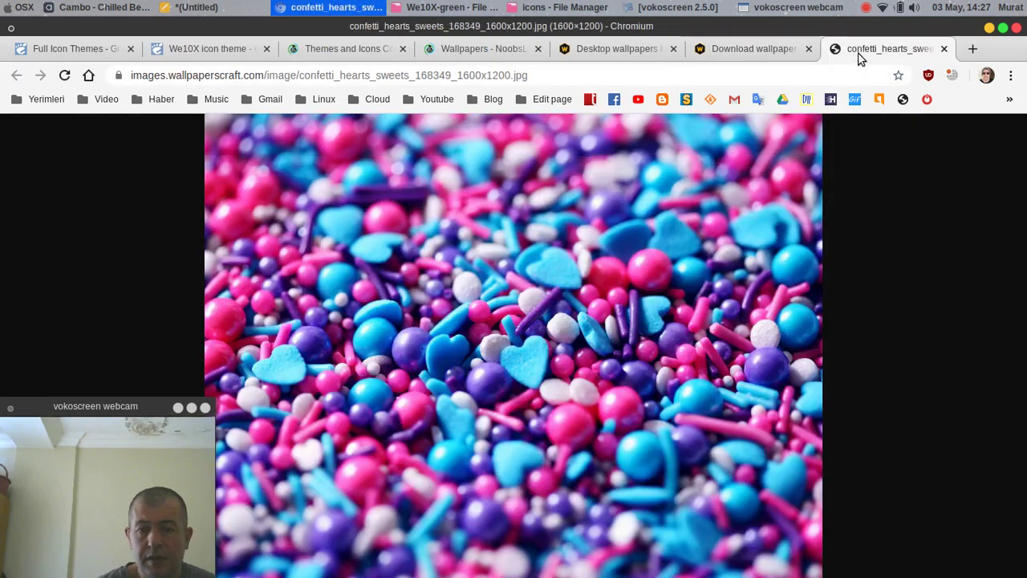
right_click(473, 233)
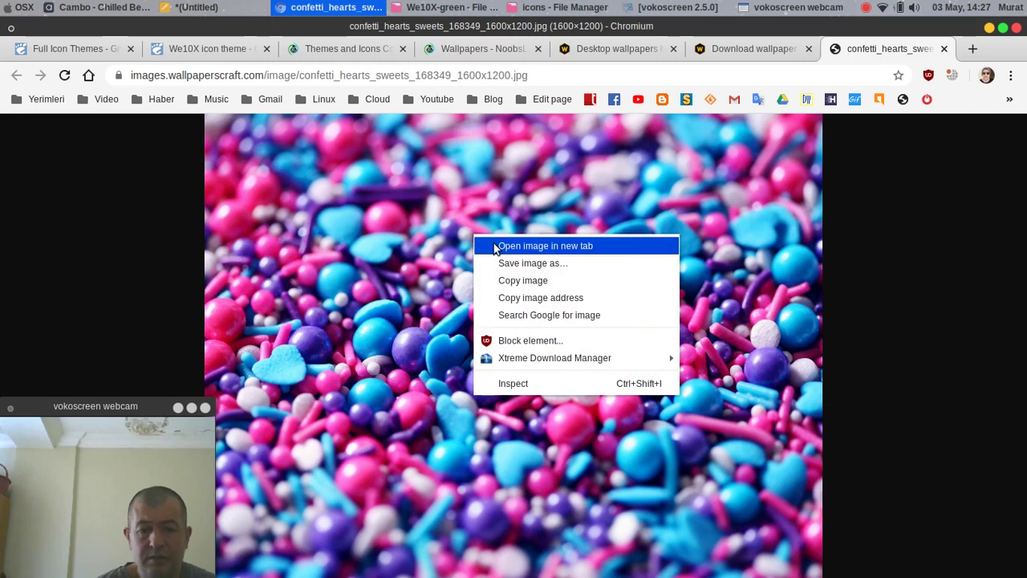
left_click(409, 257)
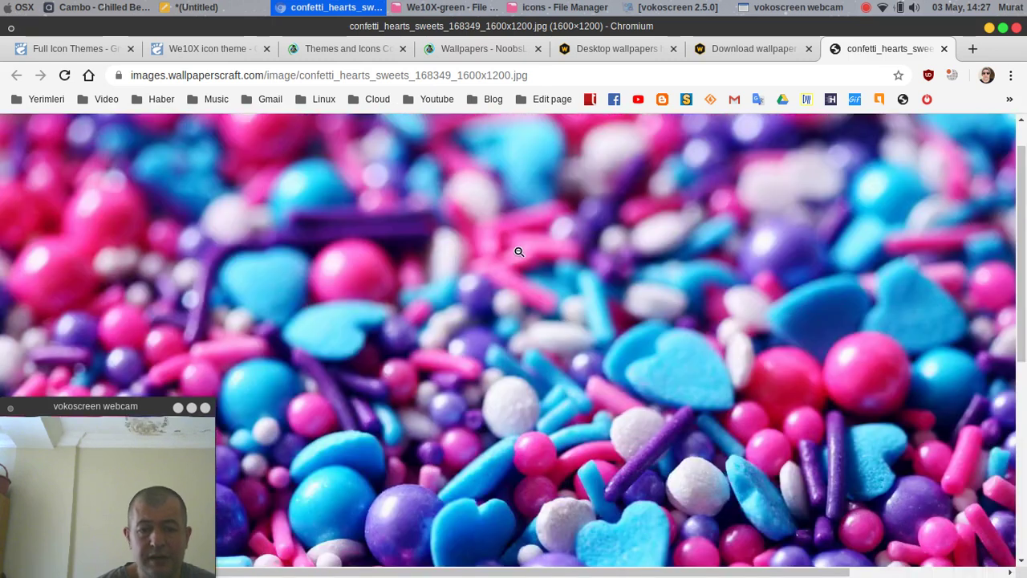
left_click(519, 251)
Close the image and 1600x1200 download tabs and return to the Full Icon Themes gallery.
left_click(944, 50)
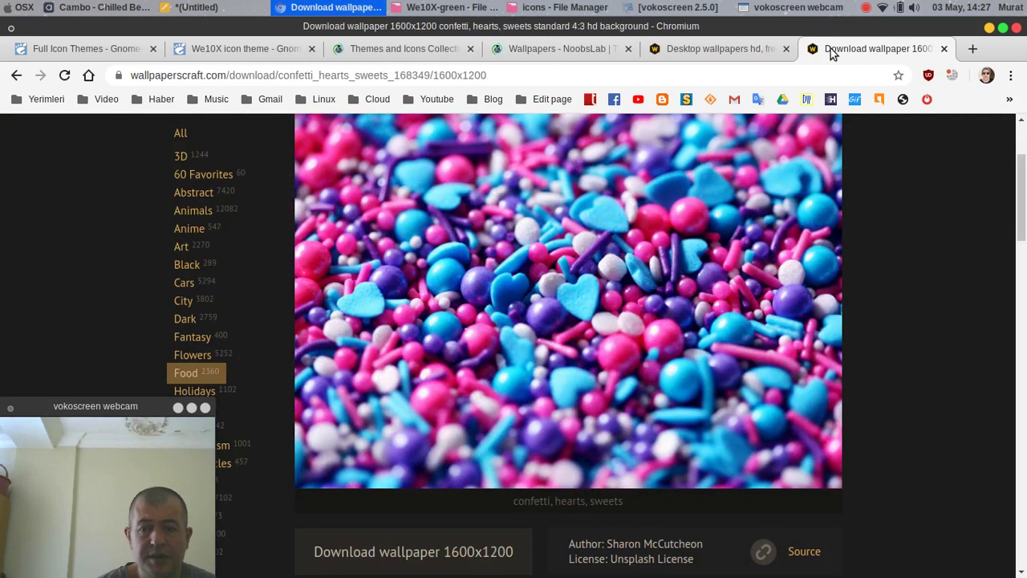
left_click(945, 49)
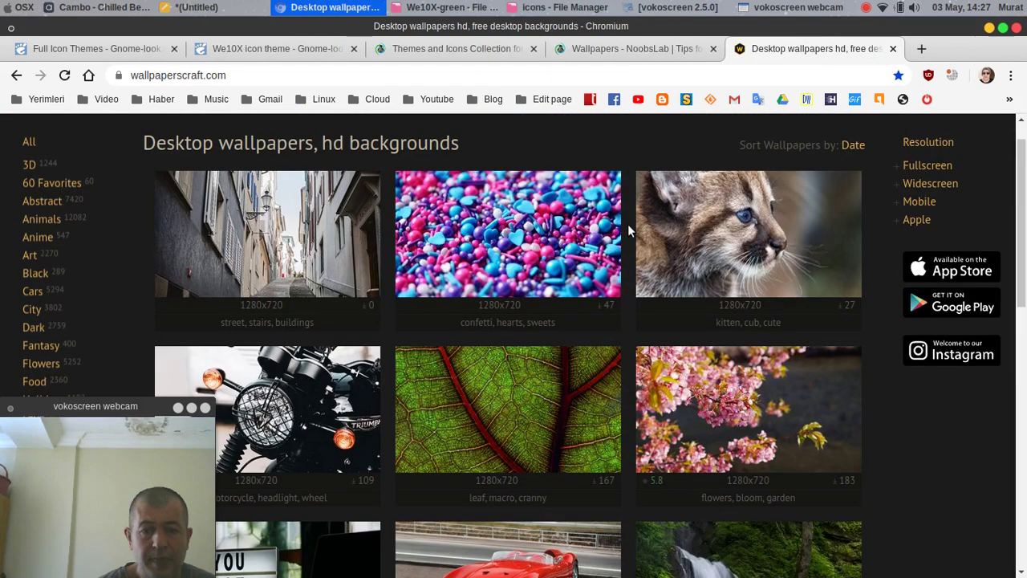
scroll(628, 277, "down", 3)
scroll(627, 276, "down", 4)
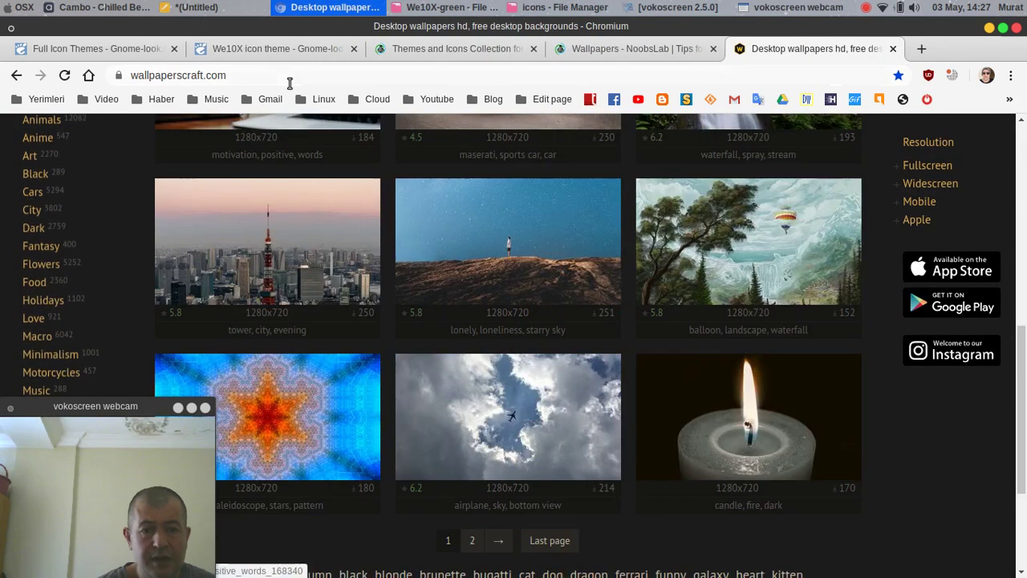
left_click(241, 49)
left_click(138, 51)
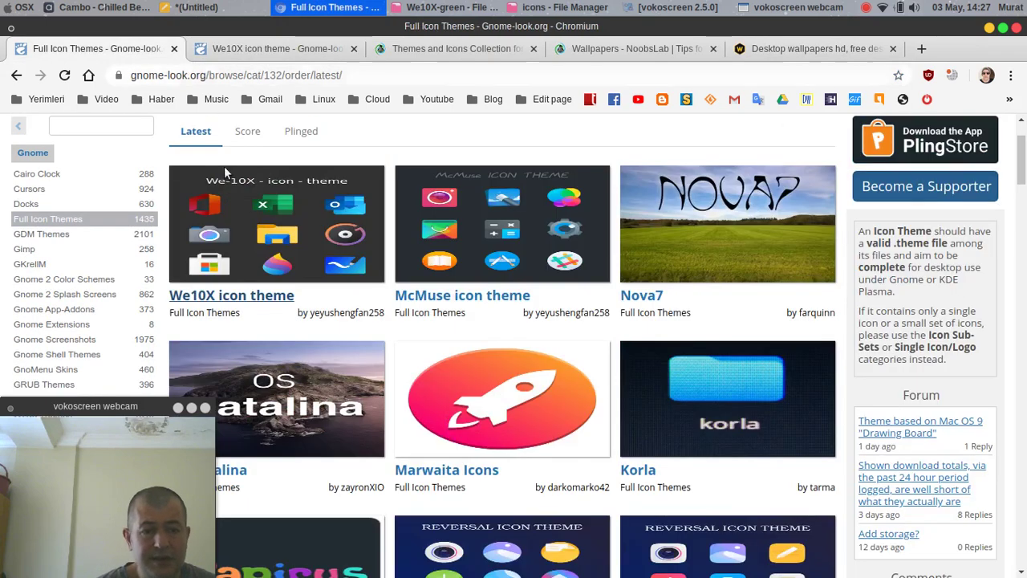
Select the We10X icon theme title, minimize Chromium, and open /root in the root file manager.
scroll(240, 183, "up", 3)
scroll(240, 183, "down", 1)
scroll(143, 183, "up", 2)
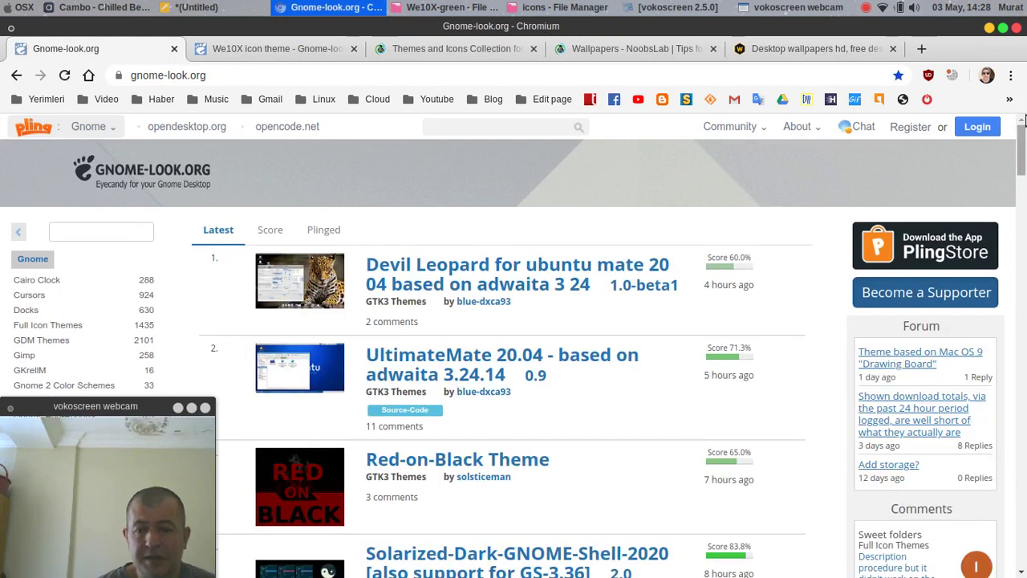
left_click(352, 57)
left_click_drag(474, 179, 263, 163)
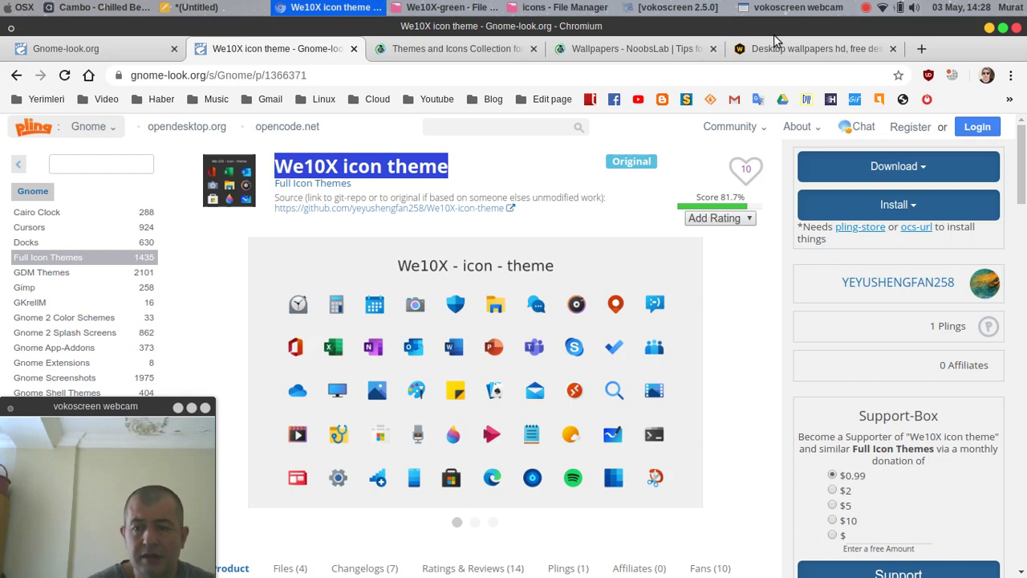
left_click(990, 28)
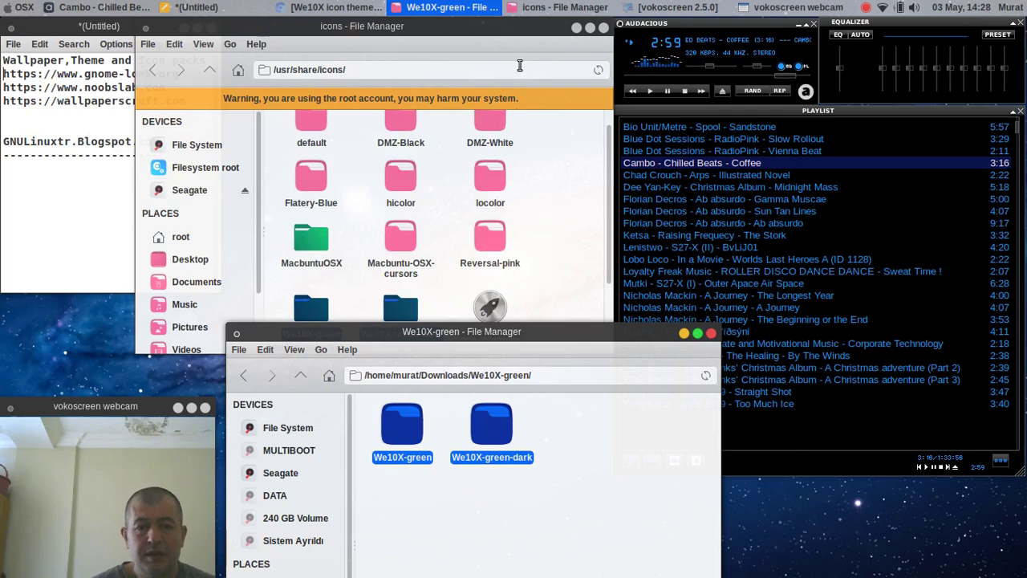
left_click(237, 70)
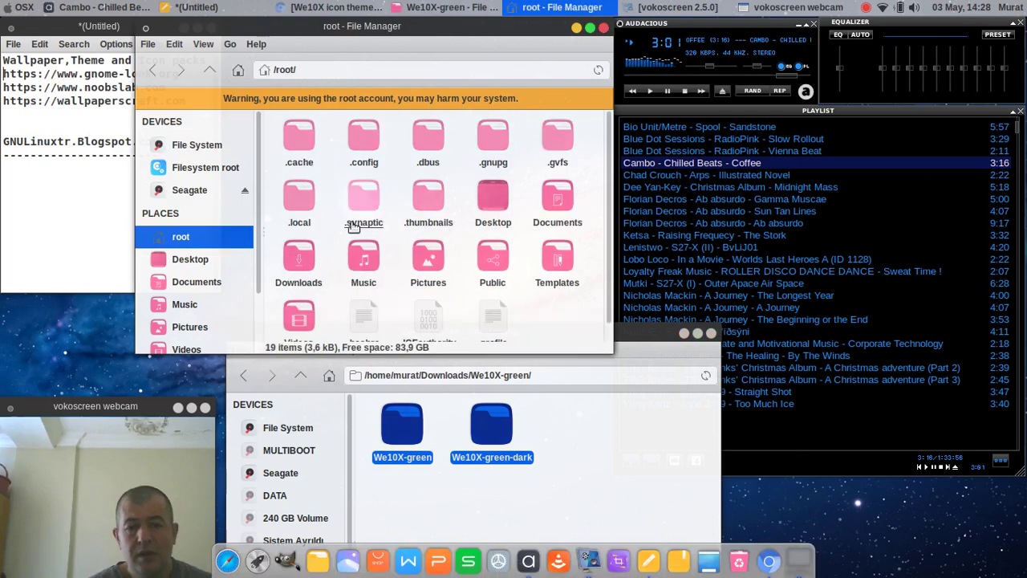